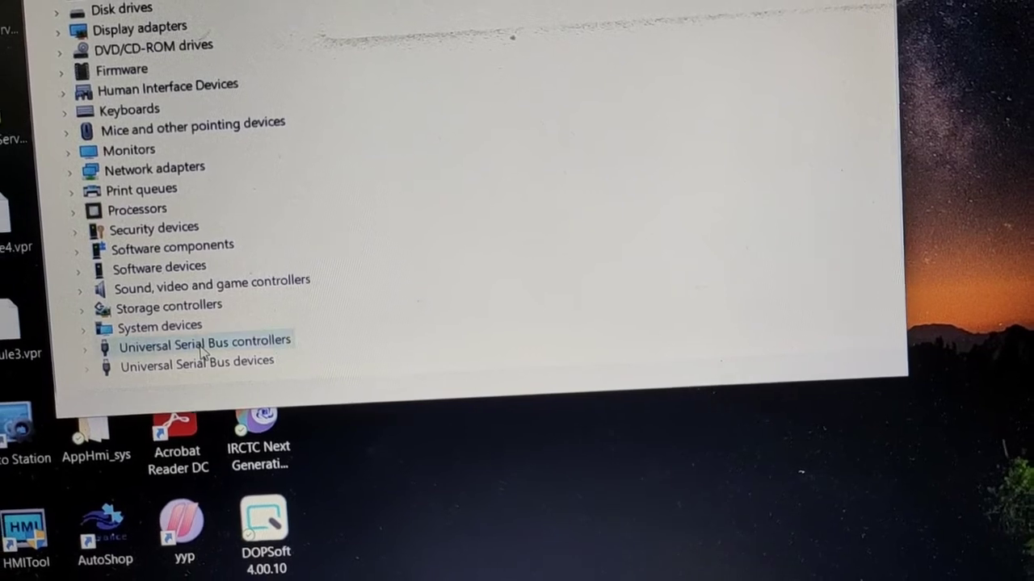
- Inspect the INVT PLC IVC3 entry under Universal Serial Bus devices in Device Manager and close its properties
{"action": "double_click", "coordinate": [200, 348]}
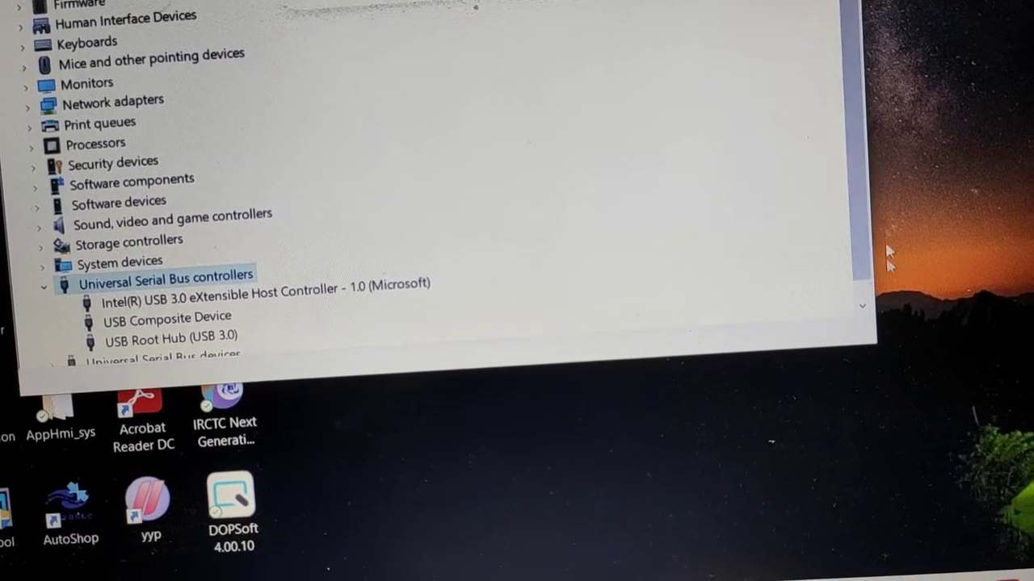
{"action": "left_click", "coordinate": [872, 299]}
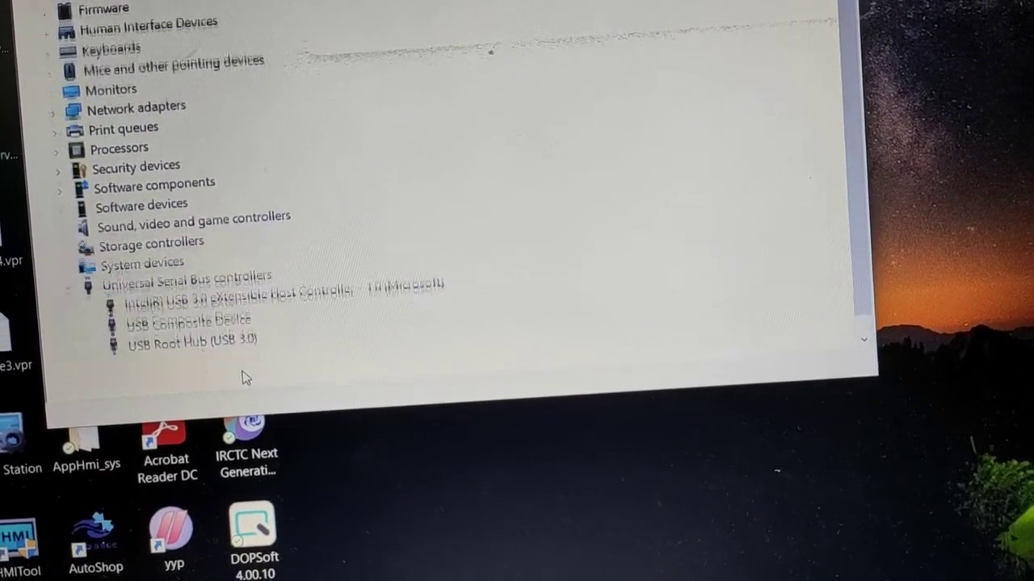
{"action": "double_click", "coordinate": [247, 375]}
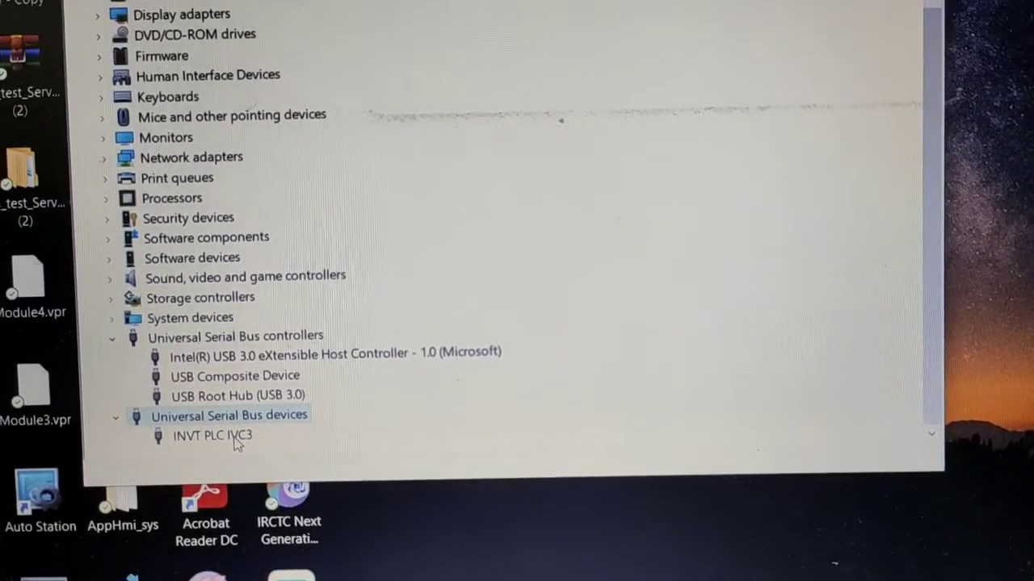
{"action": "double_click", "coordinate": [194, 412]}
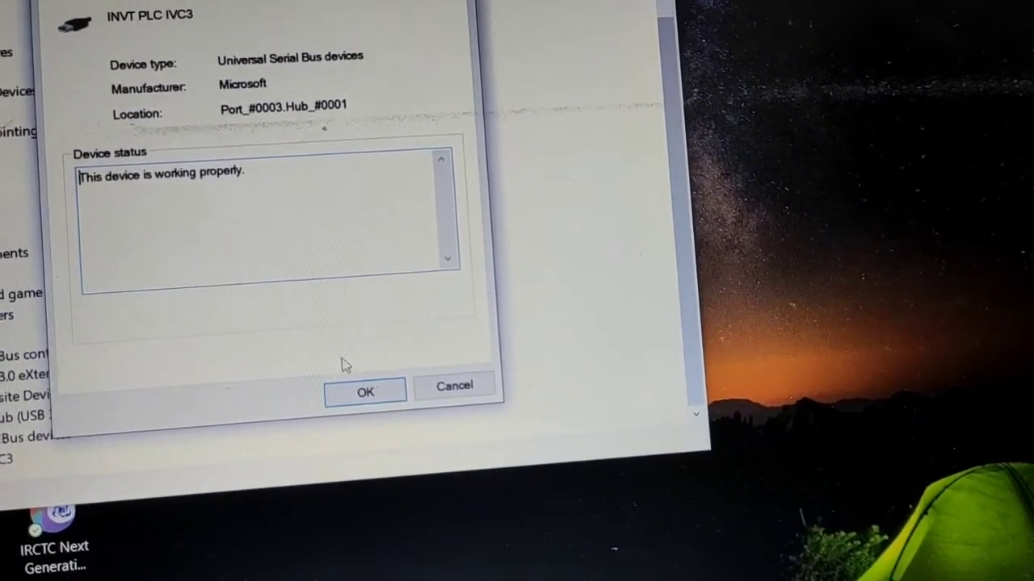
{"action": "left_click", "coordinate": [365, 395]}
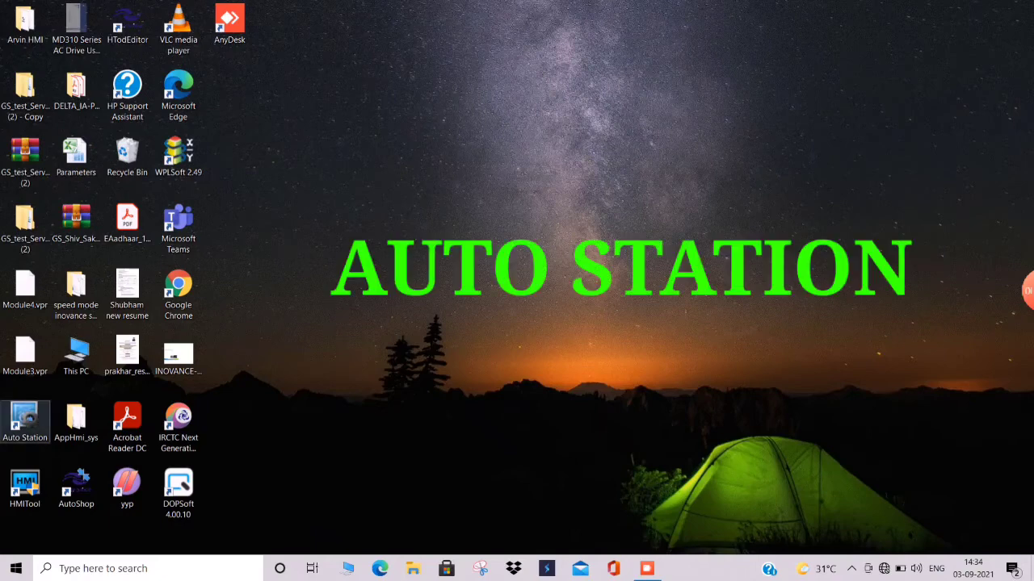
- Launch Auto Station and start a new project named invt down with PLC type IVC3
{"action": "double_click", "coordinate": [25, 421]}
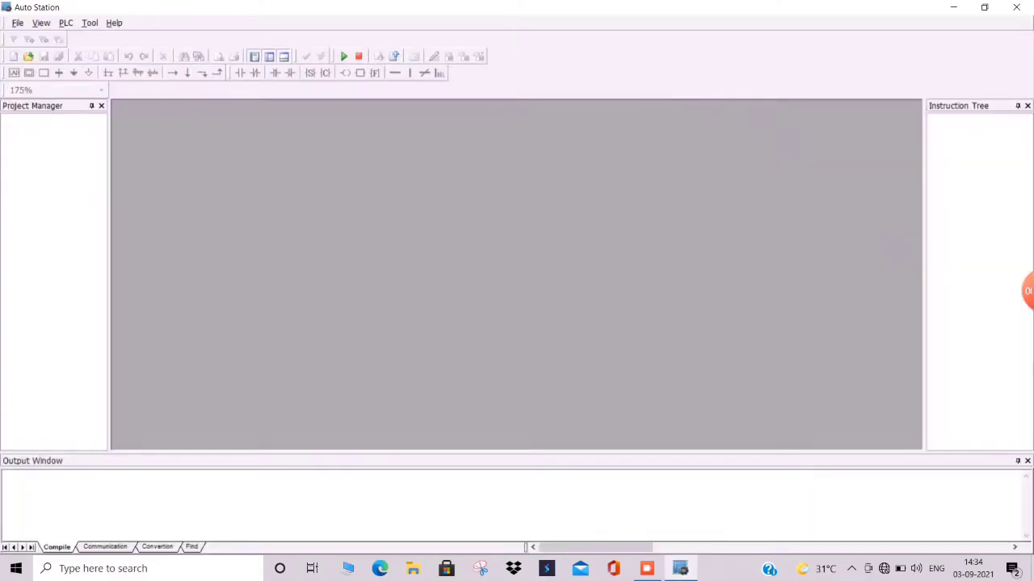
{"action": "left_click", "coordinate": [17, 23]}
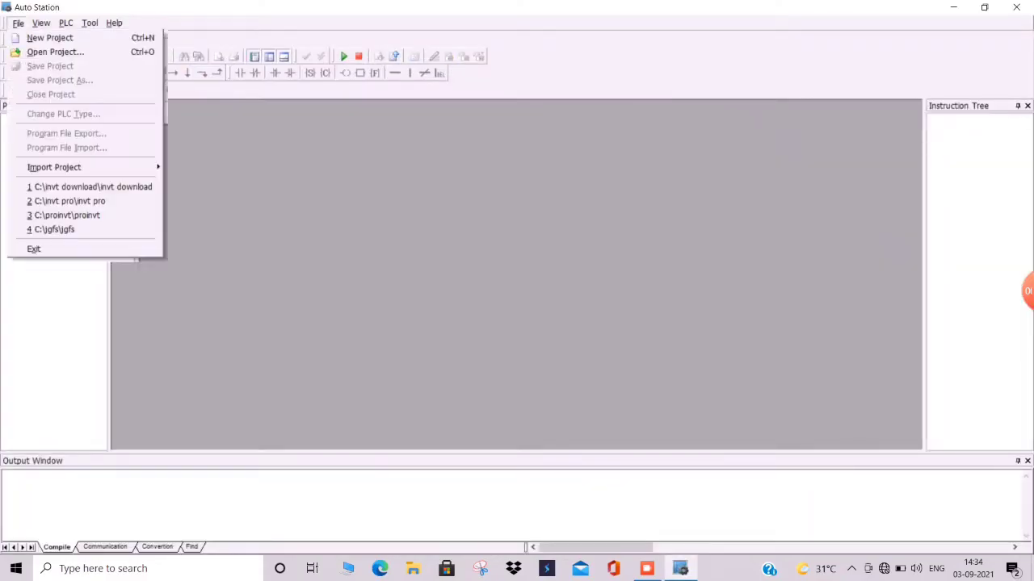
{"action": "left_click", "coordinate": [50, 38]}
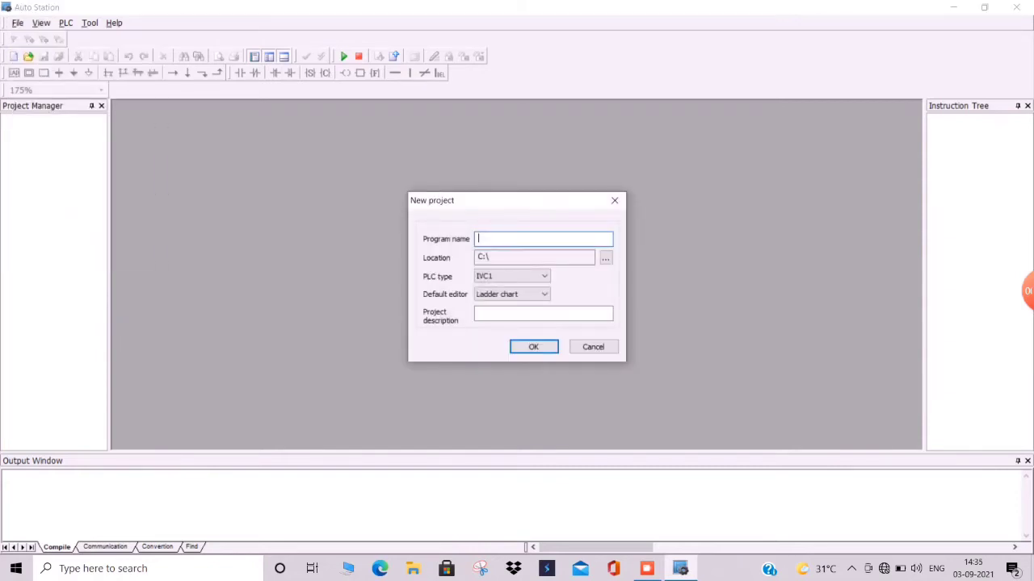
{"action": "type", "text": "invt down"}
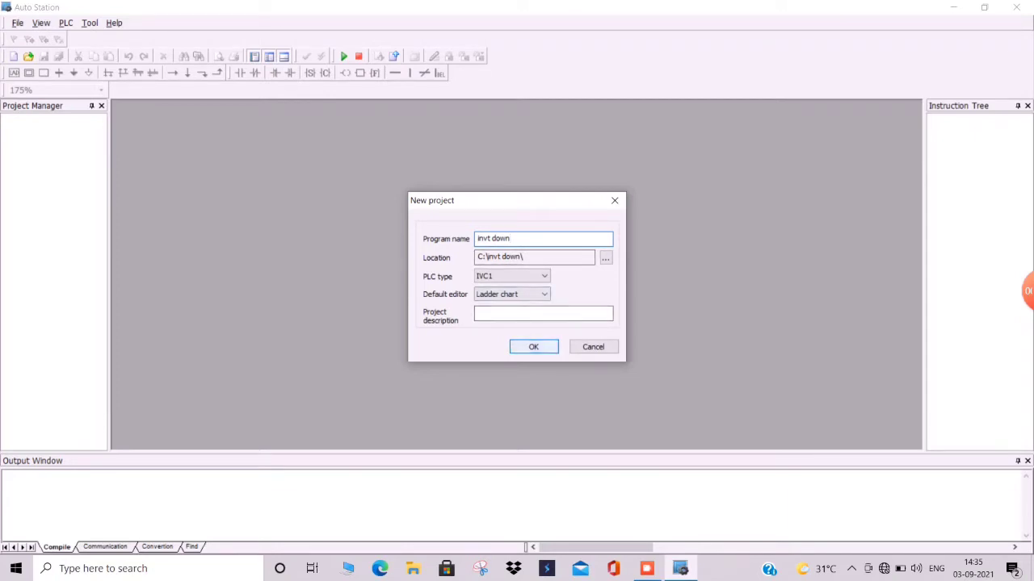
{"action": "left_click", "coordinate": [511, 276]}
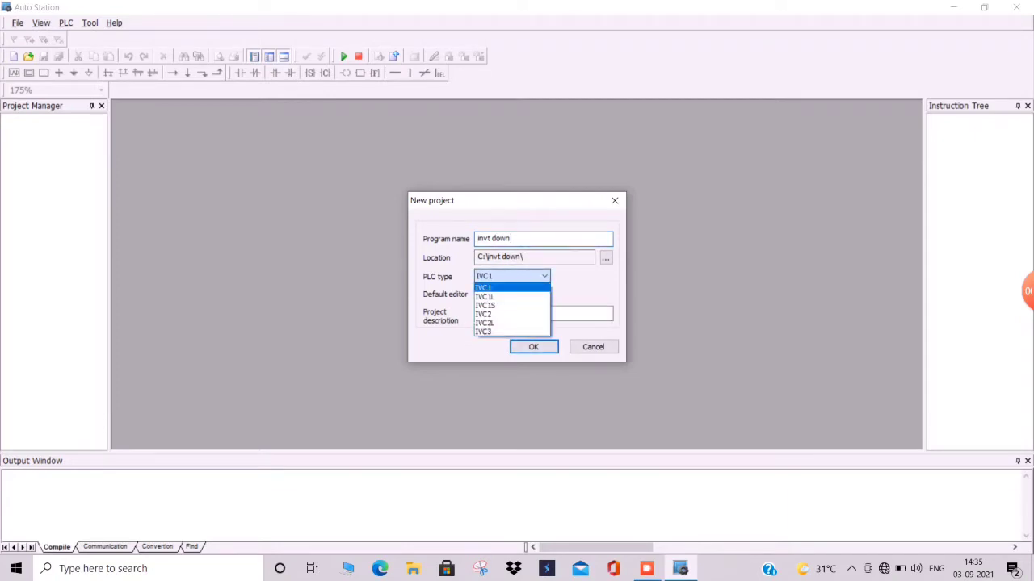
{"action": "left_click", "coordinate": [511, 331]}
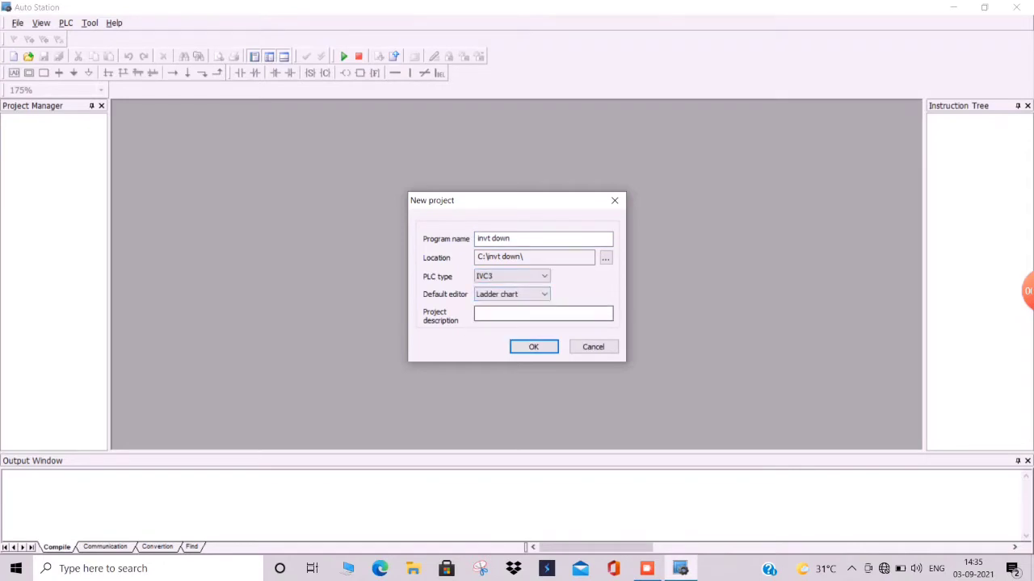
- Enter the project description invt downloads and create the project
{"action": "left_click", "coordinate": [521, 313]}
{"action": "type", "text": "invt d"}
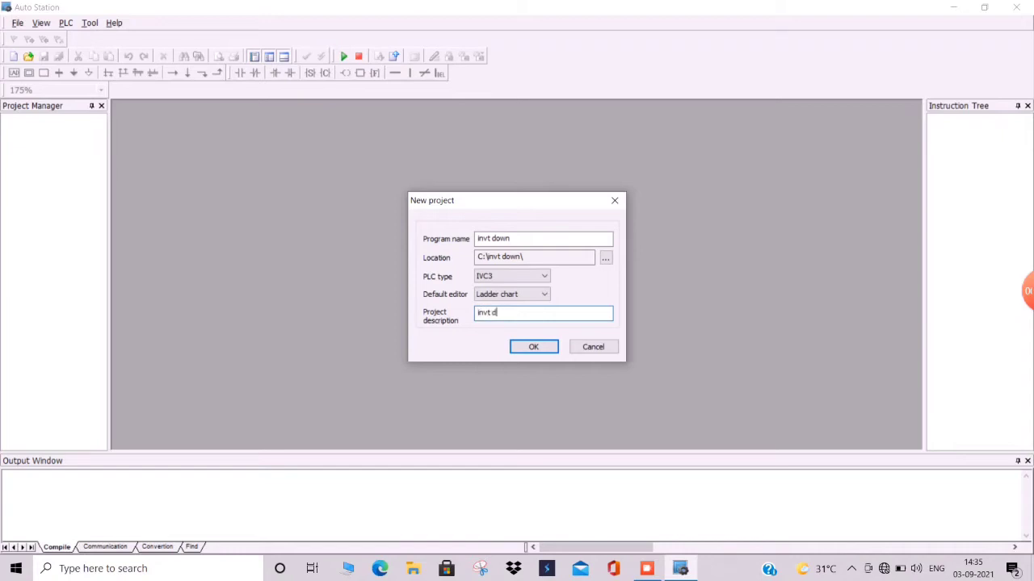
{"action": "type", "text": "ownloas"}
{"action": "key", "text": "BackSpace"}
{"action": "type", "text": "ds"}
{"action": "left_click", "coordinate": [534, 347]}
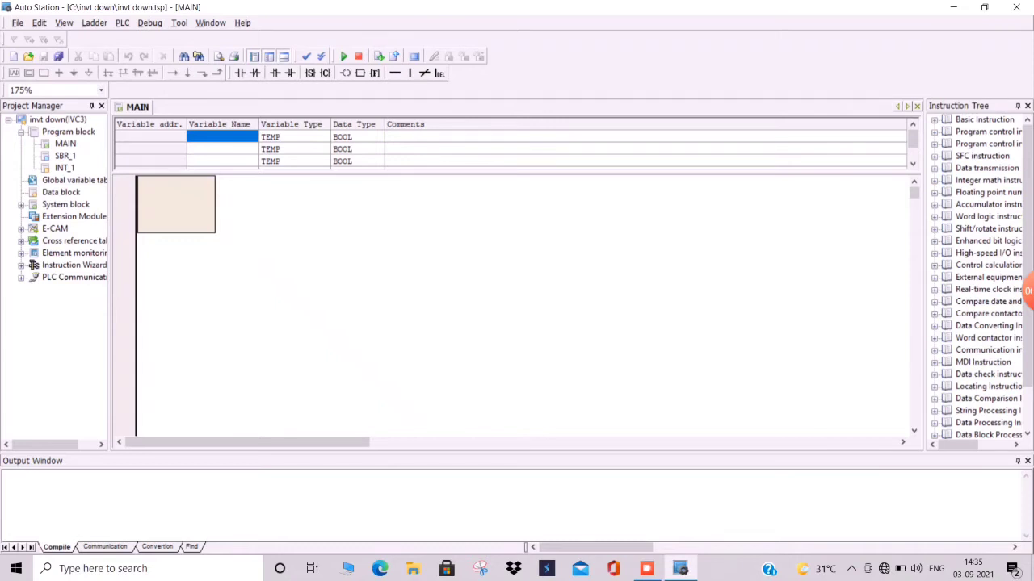
- Enter a rung with a normally open contact M0 followed by a normally closed contact M1
{"action": "type", "text": "ld m0"}
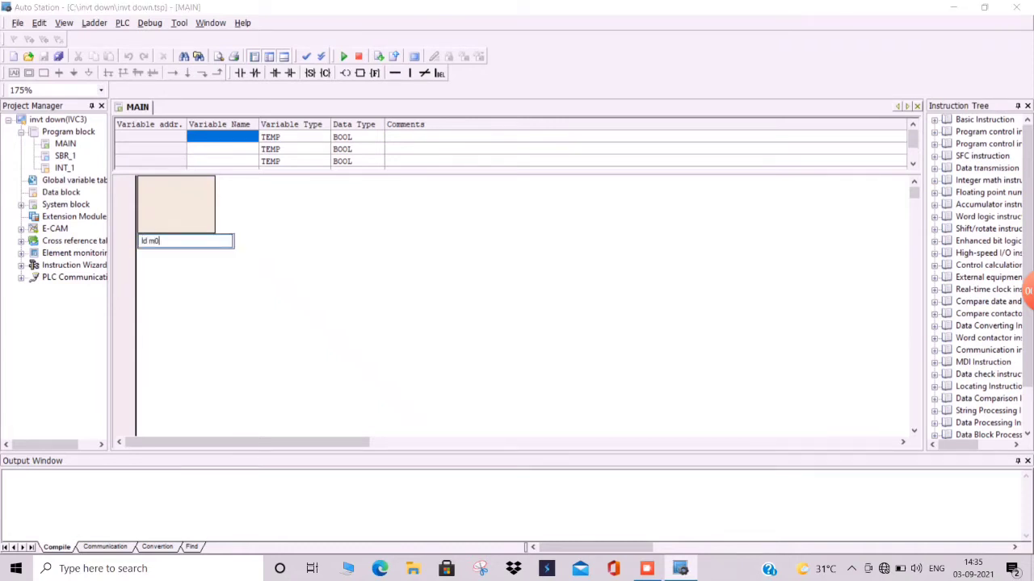
{"action": "key", "text": "Return"}
{"action": "type", "text": "ldi m1"}
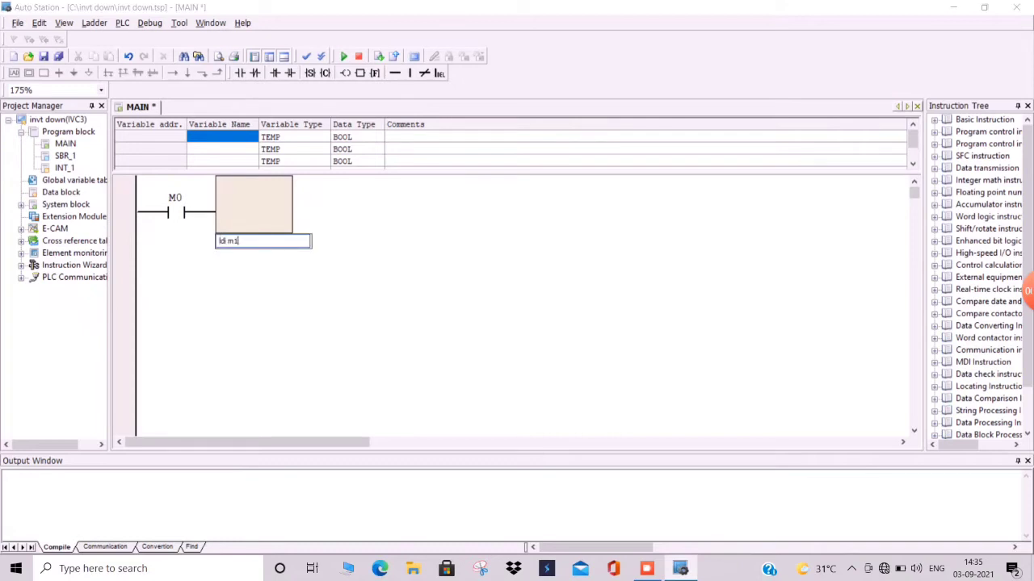
{"action": "key", "text": "Return"}
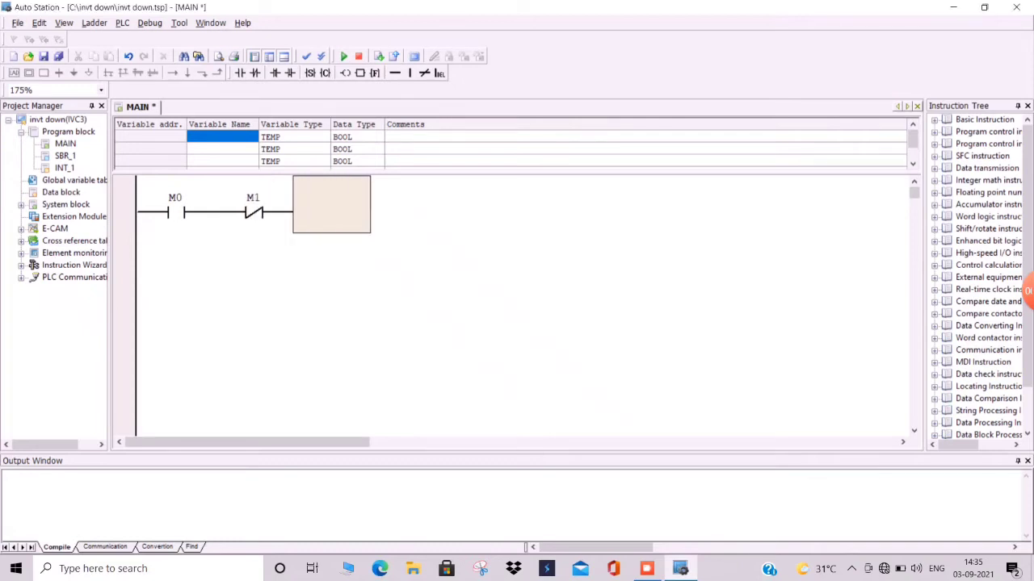
- Add output coil Y0 to the rung and place a normally open Y0 contact on the next row
{"action": "type", "text": "out"}
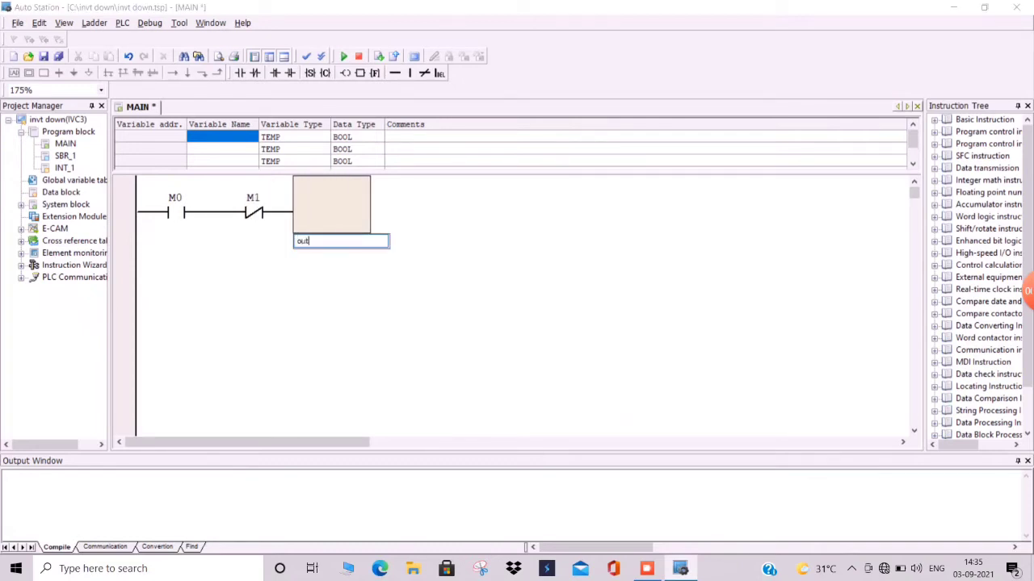
{"action": "type", "text": " y0"}
{"action": "key", "text": "Return"}
{"action": "type", "text": "ld"}
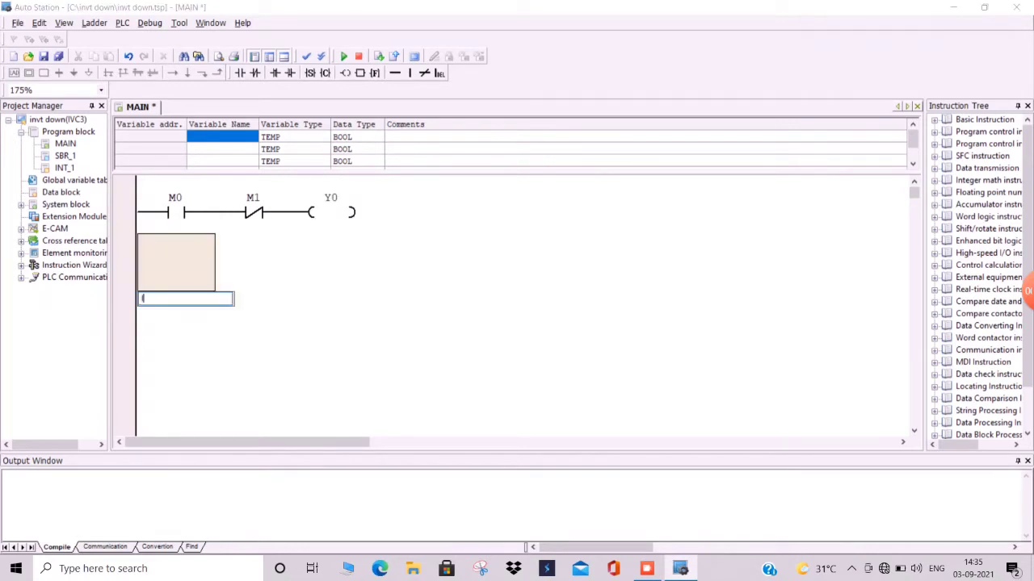
{"action": "type", "text": " y0"}
{"action": "key", "text": "Return"}
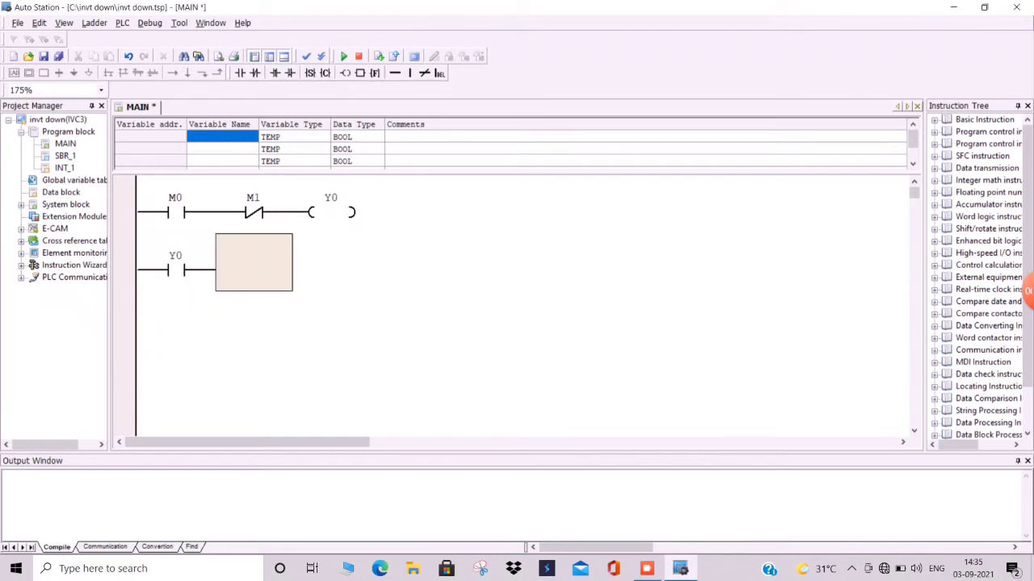
- Connect the Y0 contact in parallel with M0 as a latching branch
{"action": "left_click", "coordinate": [254, 206]}
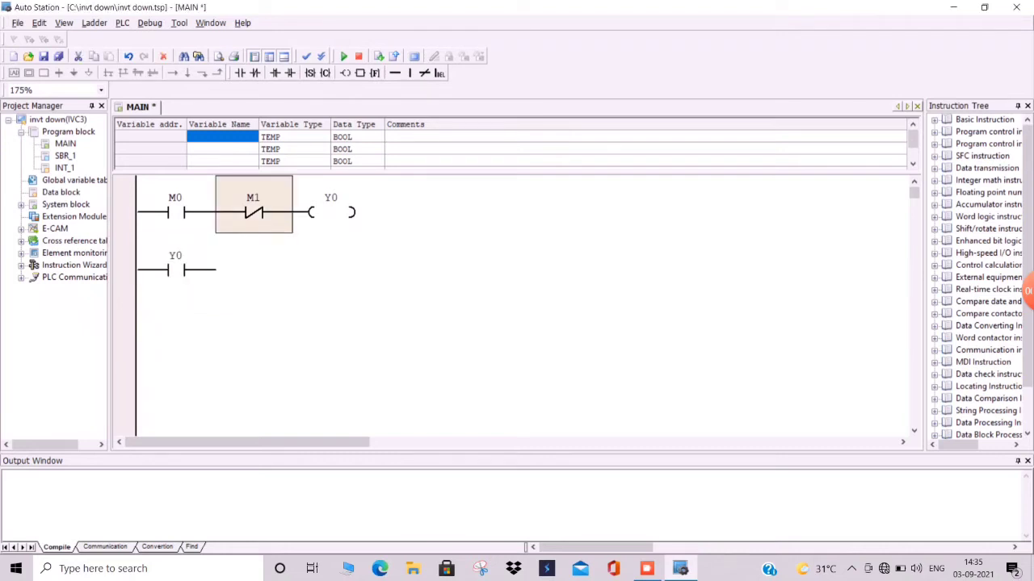
{"action": "left_click", "coordinate": [410, 72]}
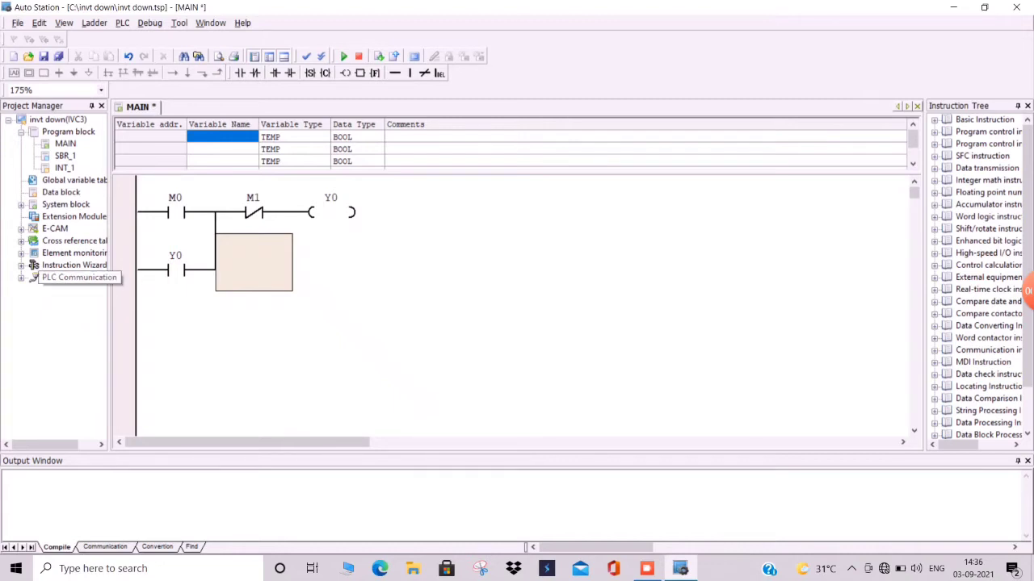
- Try to connect to the PLC over USB through the program port settings, then close the communication dialogs
{"action": "double_click", "coordinate": [73, 277]}
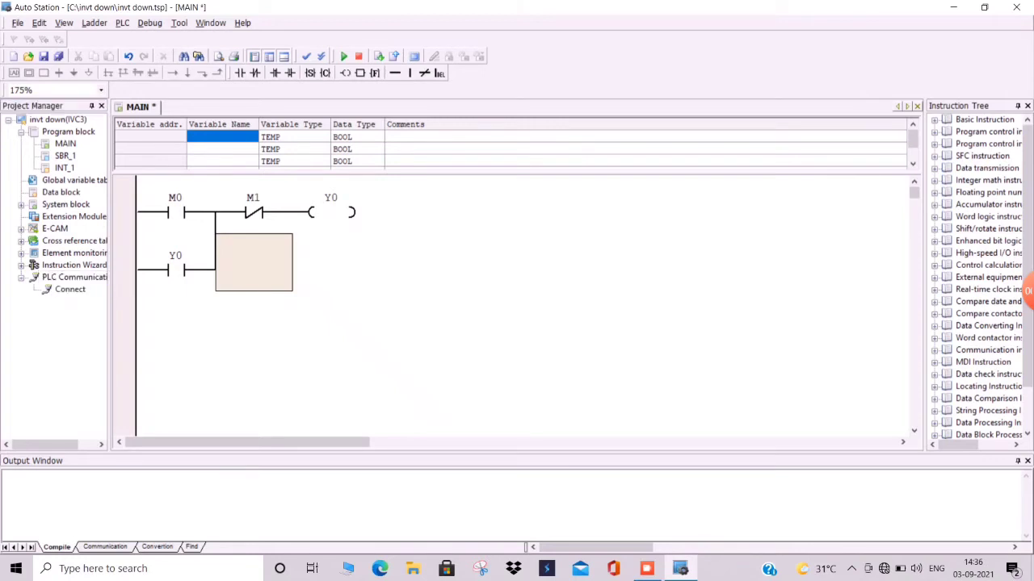
{"action": "double_click", "coordinate": [70, 289]}
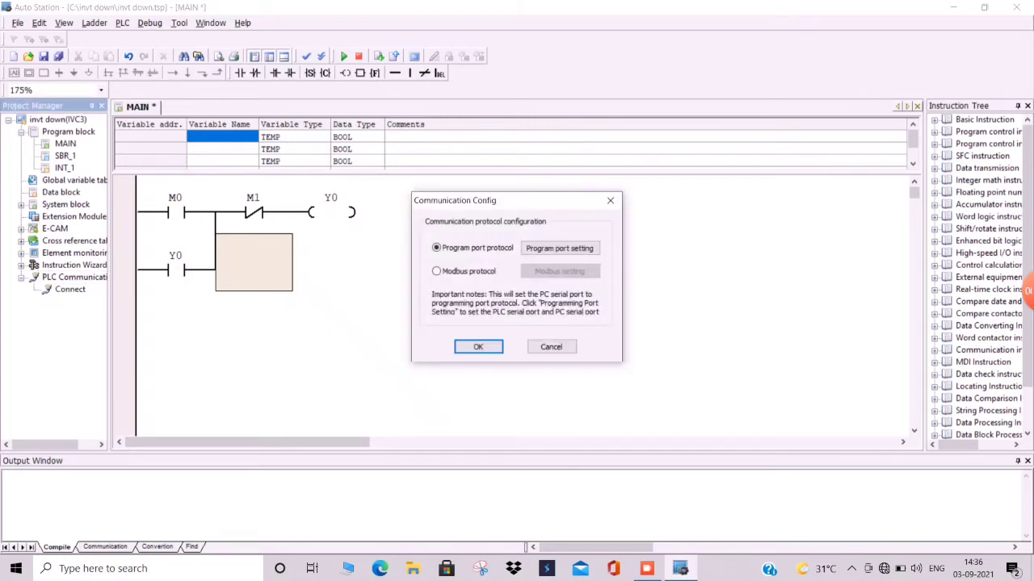
{"action": "left_click", "coordinate": [558, 248]}
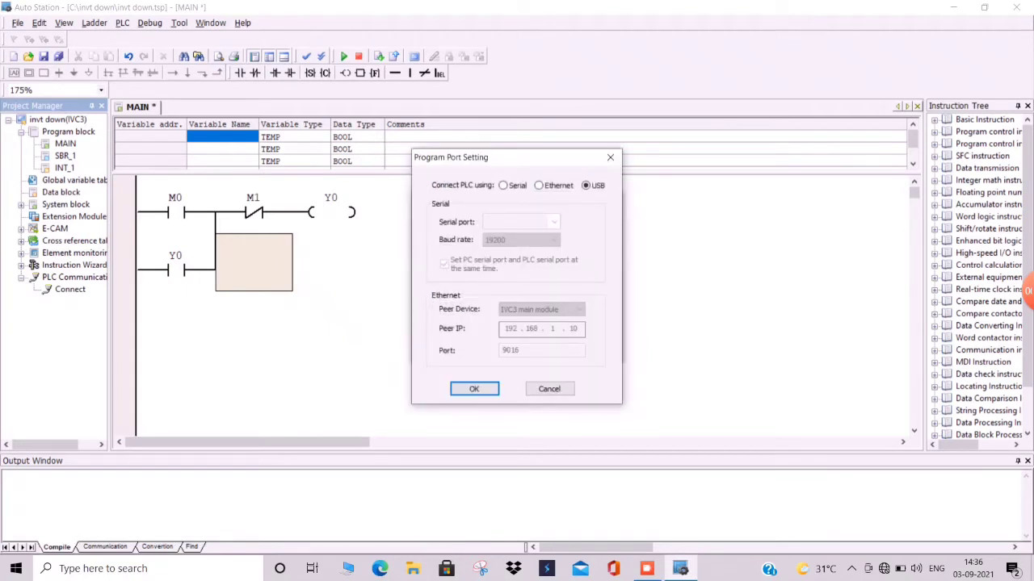
{"action": "key", "text": "Return"}
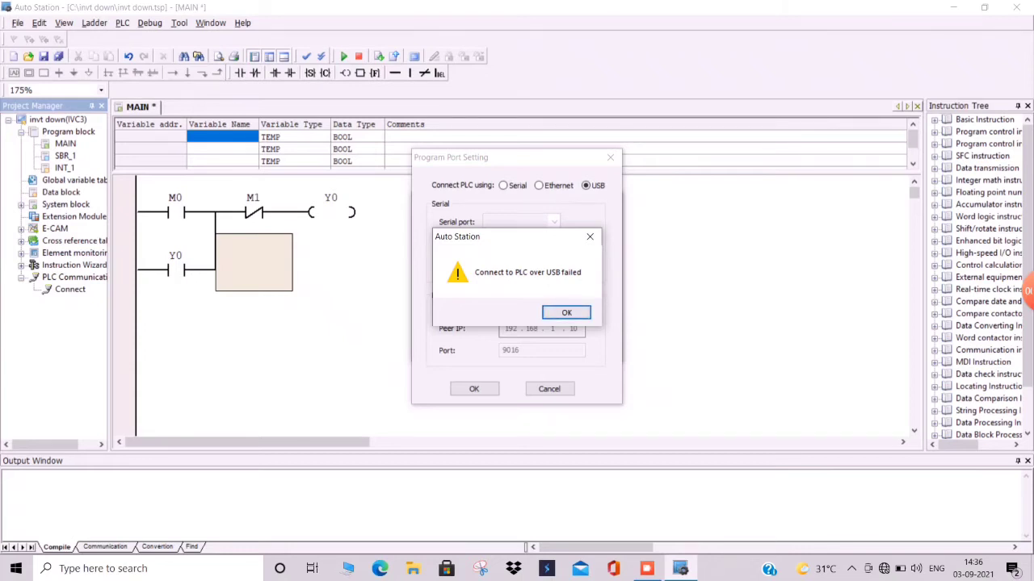
{"action": "key", "text": "Return"}
{"action": "left_click", "coordinate": [566, 312]}
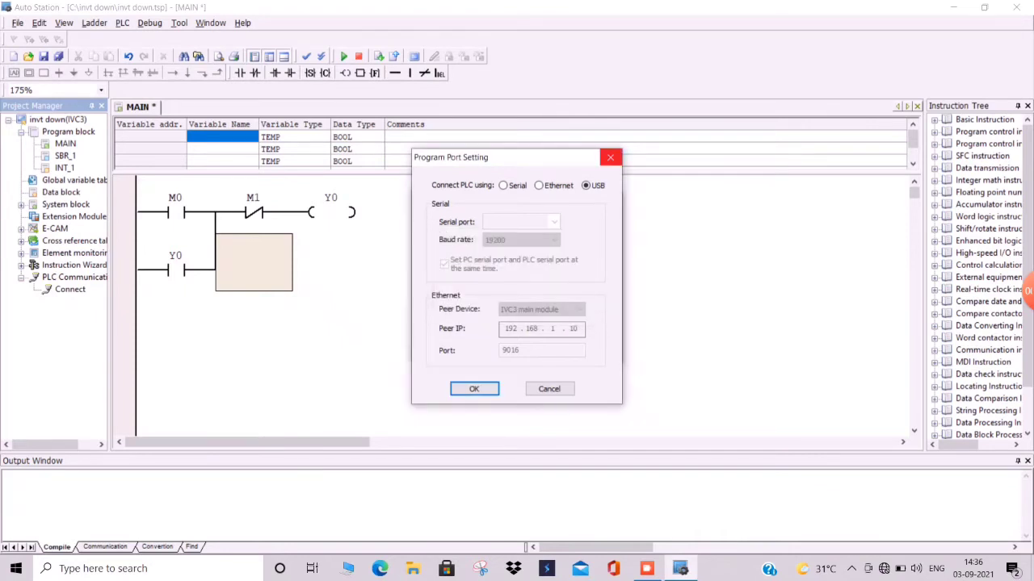
{"action": "left_click", "coordinate": [610, 156]}
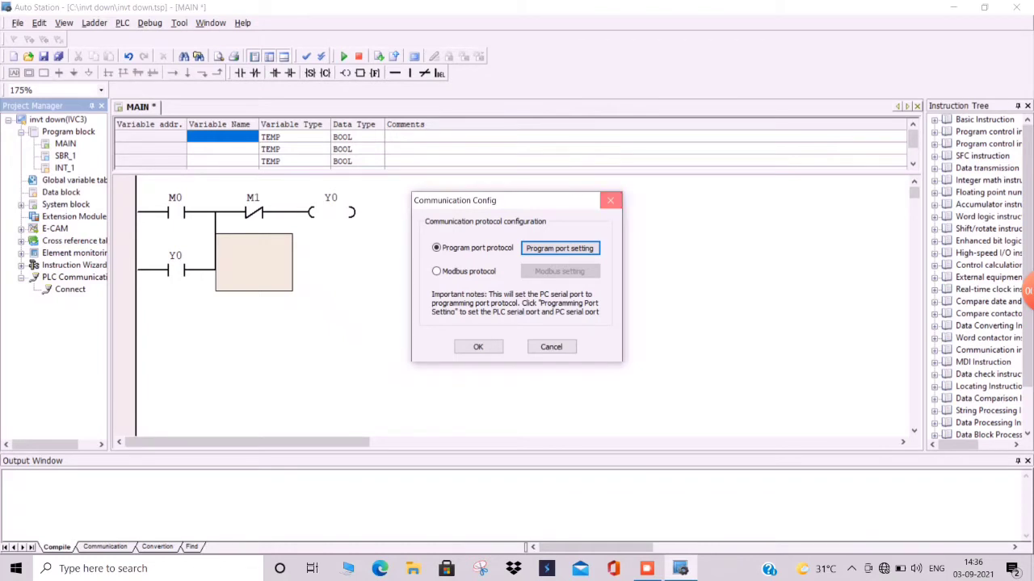
{"action": "left_click", "coordinate": [609, 200]}
- Minimize Auto Station and open Device Manager through the taskbar search
{"action": "left_click", "coordinate": [953, 8]}
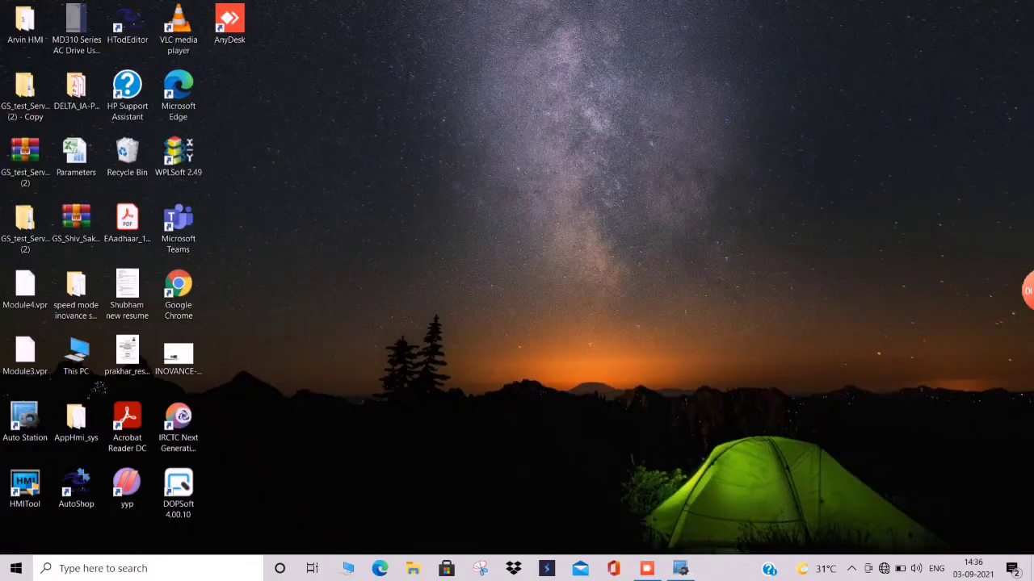
{"action": "left_click", "coordinate": [147, 569]}
{"action": "type", "text": "de"}
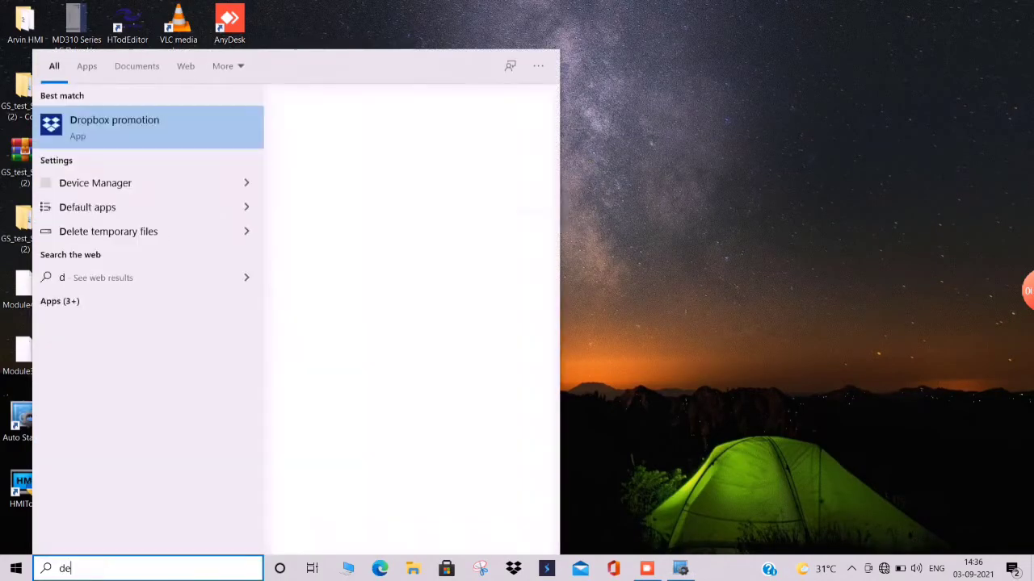
{"action": "type", "text": "vice"}
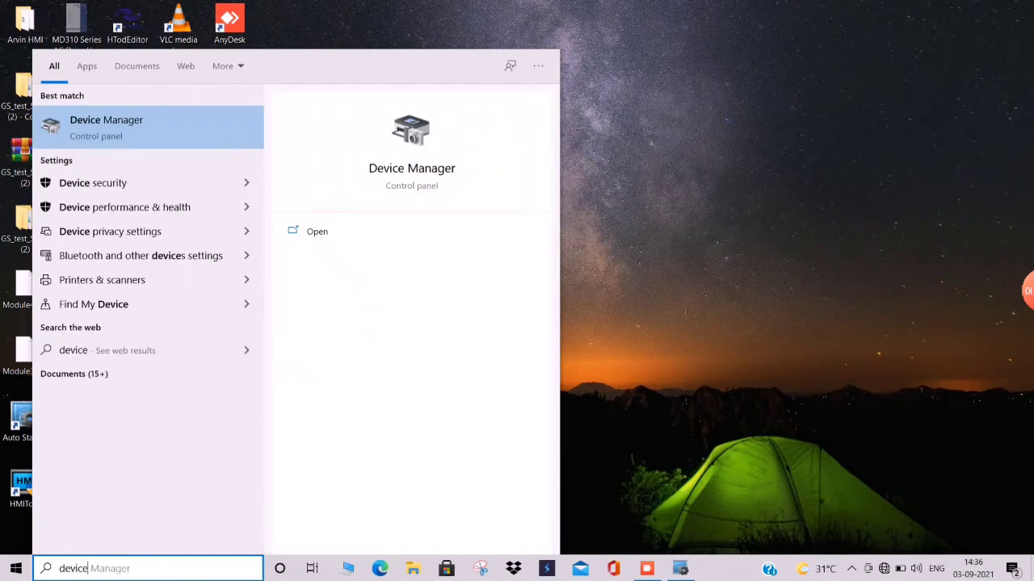
{"action": "left_click", "coordinate": [129, 128]}
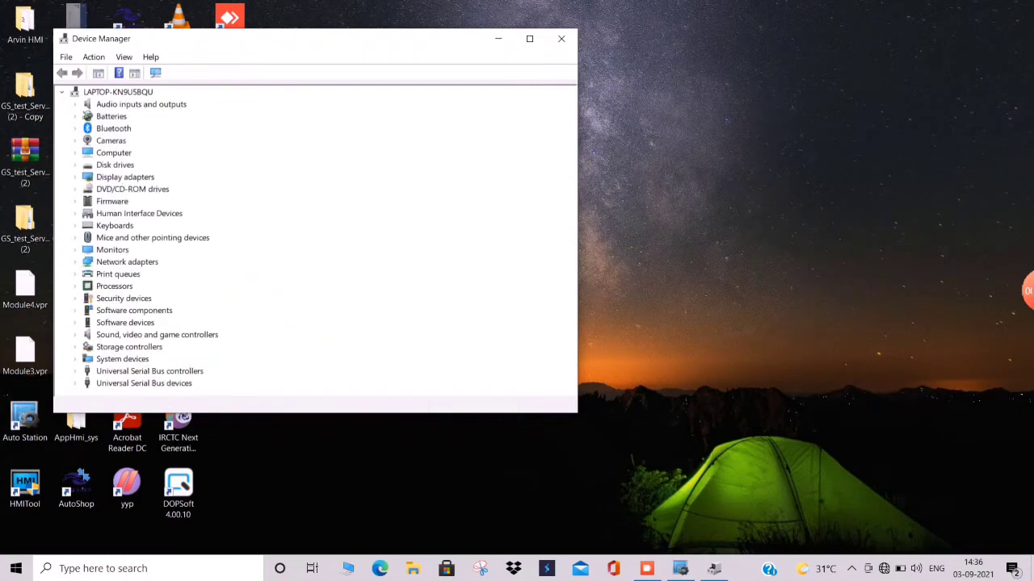
- Inspect the INVT PLC IVC3 device properties under Universal Serial Bus devices, then minimize Device Manager
{"action": "double_click", "coordinate": [143, 383]}
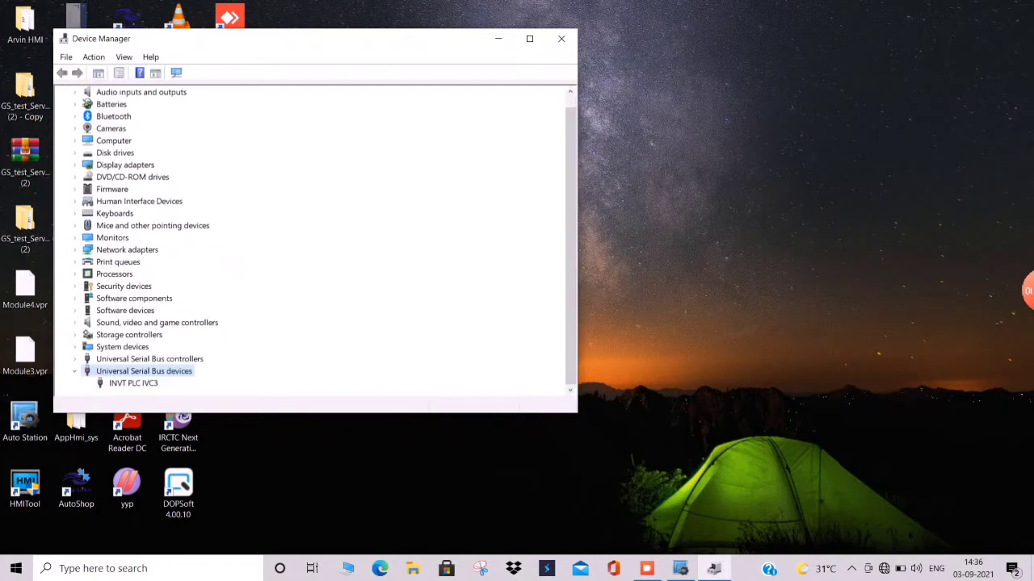
{"action": "double_click", "coordinate": [133, 383]}
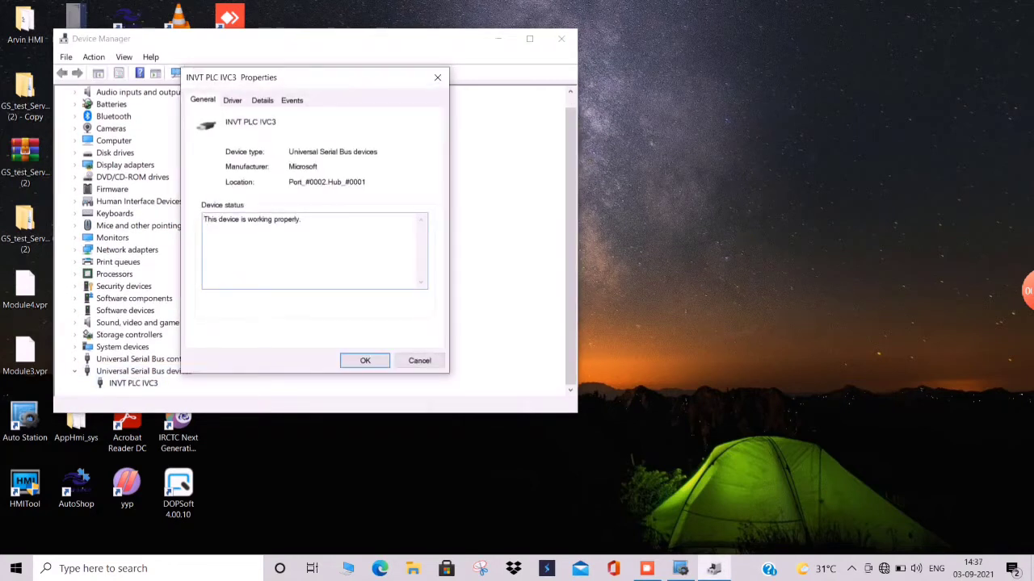
{"action": "left_click", "coordinate": [365, 361]}
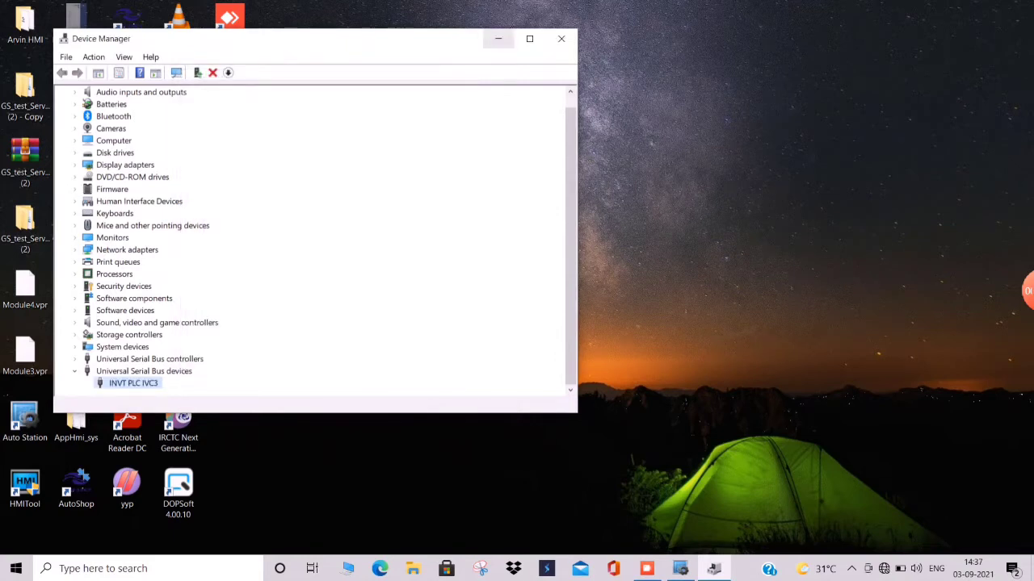
{"action": "left_click", "coordinate": [498, 38]}
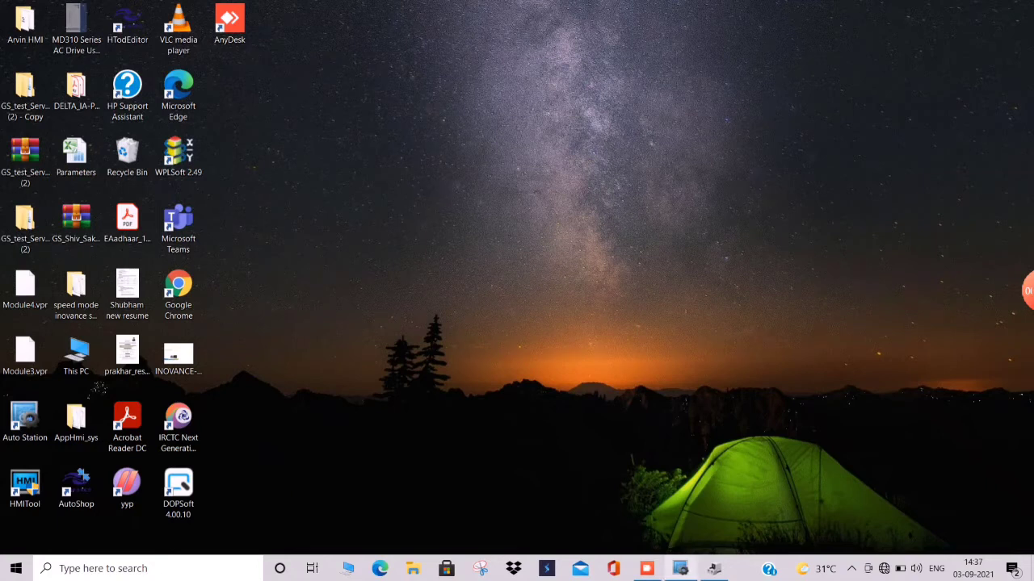
- Restore Auto Station and connect to the PLC over USB through the program port settings
{"action": "left_click", "coordinate": [680, 568]}
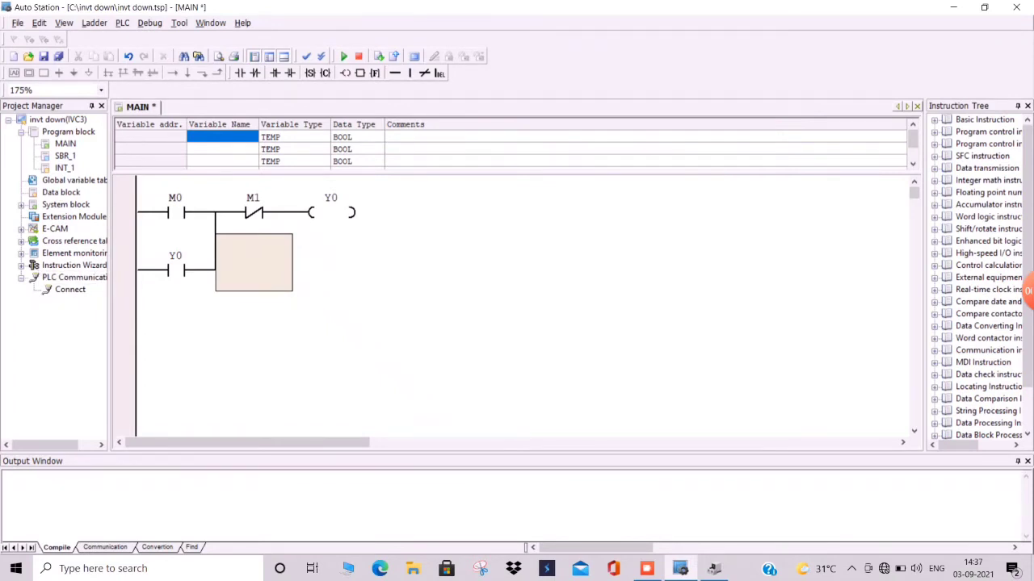
{"action": "double_click", "coordinate": [70, 289]}
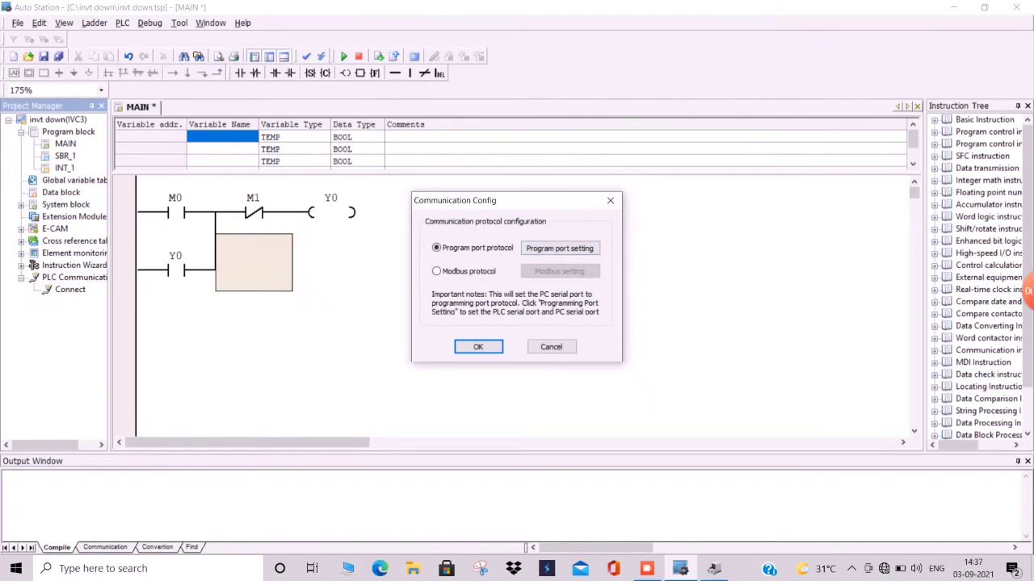
{"action": "left_click", "coordinate": [559, 248]}
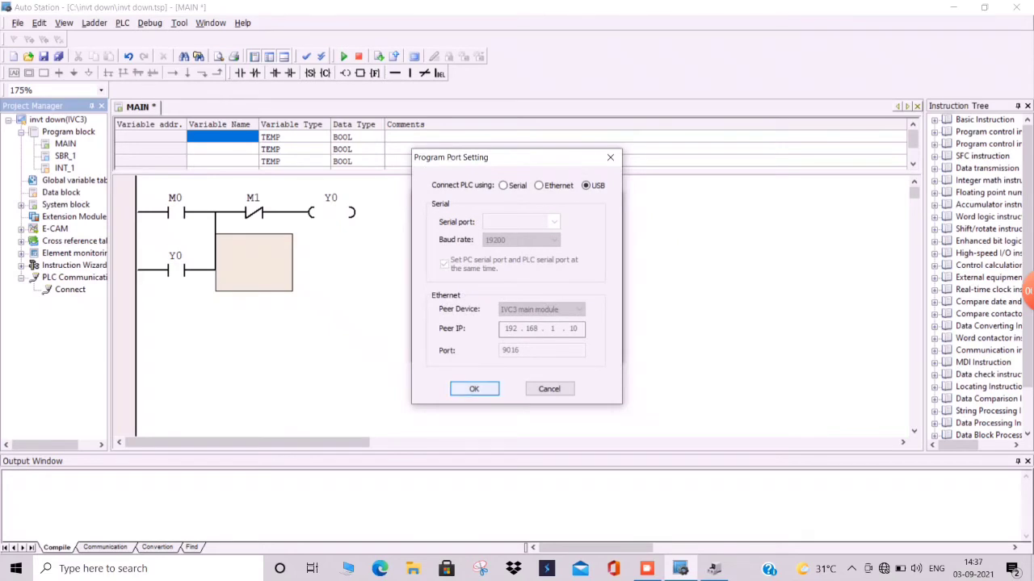
{"action": "key", "text": "Return"}
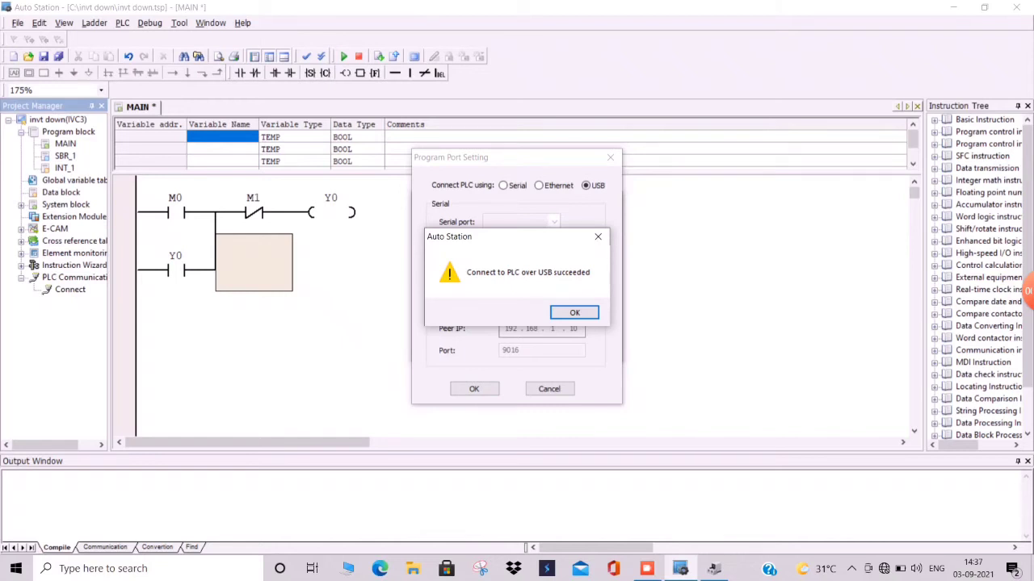
{"action": "key", "text": "Return"}
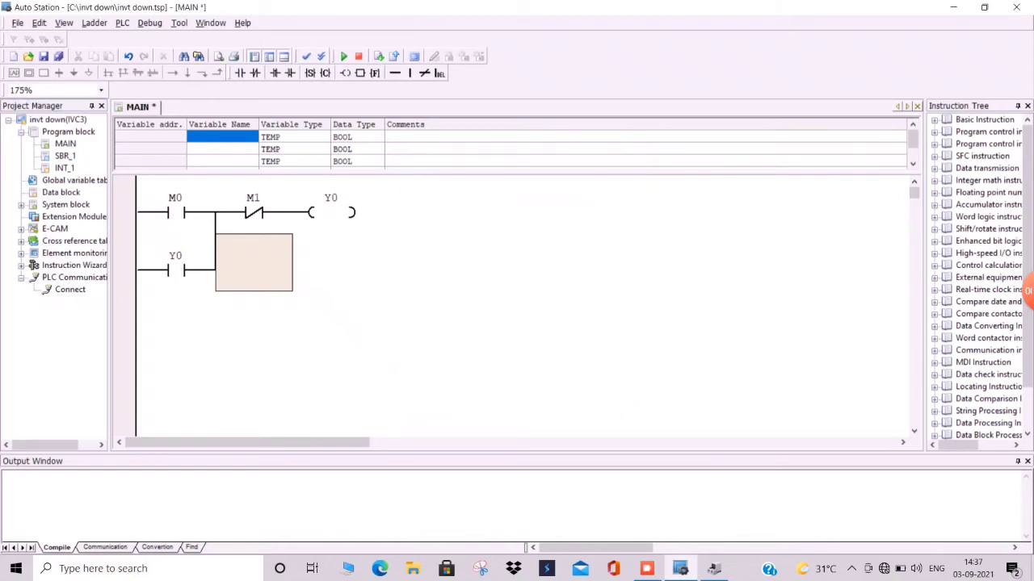
- Download the program to the PLC, stopping it for the download and setting it back to Run
{"action": "left_click", "coordinate": [378, 56]}
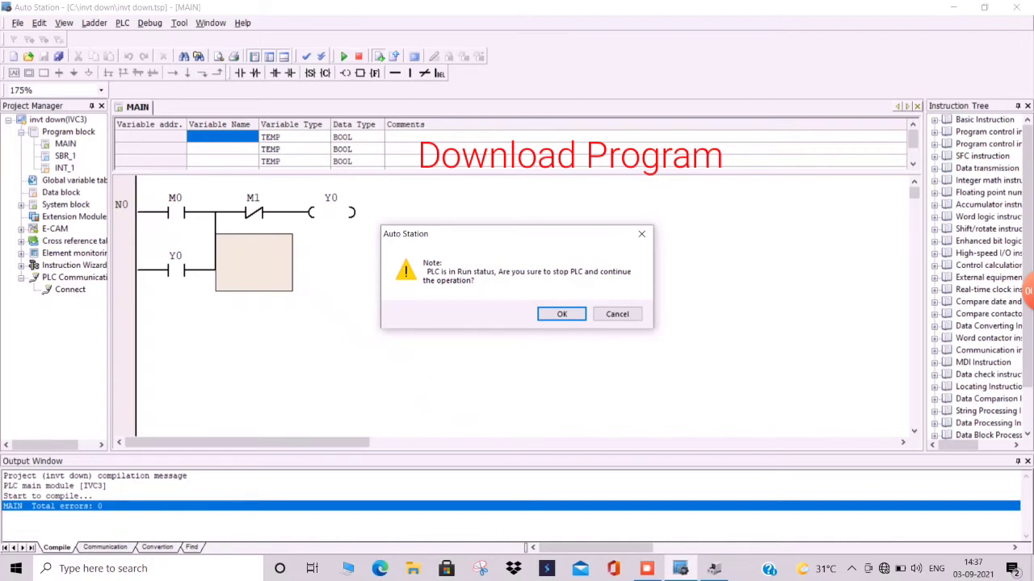
{"action": "left_click", "coordinate": [561, 314]}
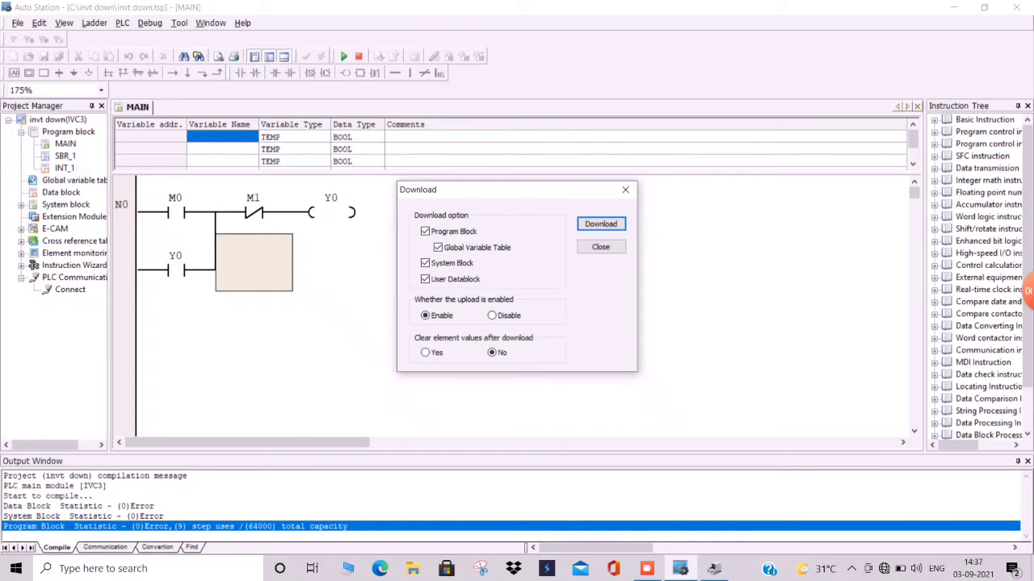
{"action": "left_click", "coordinate": [600, 224]}
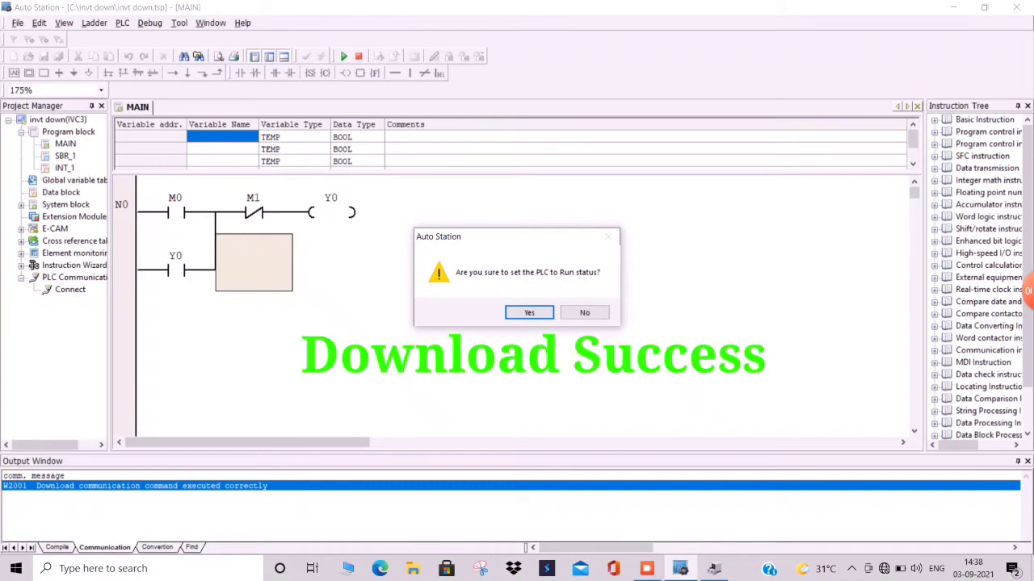
{"action": "key", "text": "Return"}
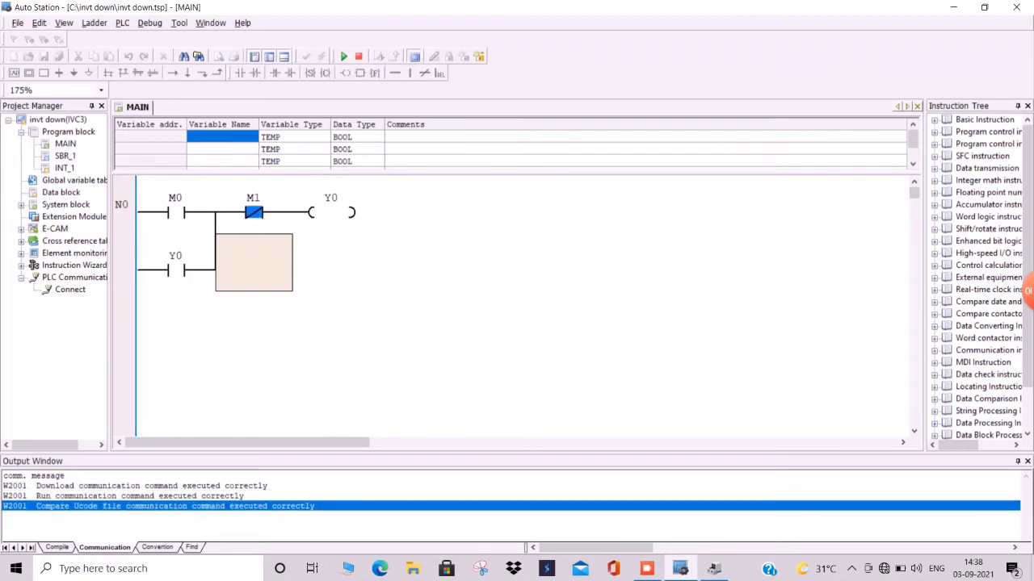
- Write the M0 contact's value to ON in the monitored ladder
{"action": "left_click", "coordinate": [184, 212]}
{"action": "right_click", "coordinate": [184, 212]}
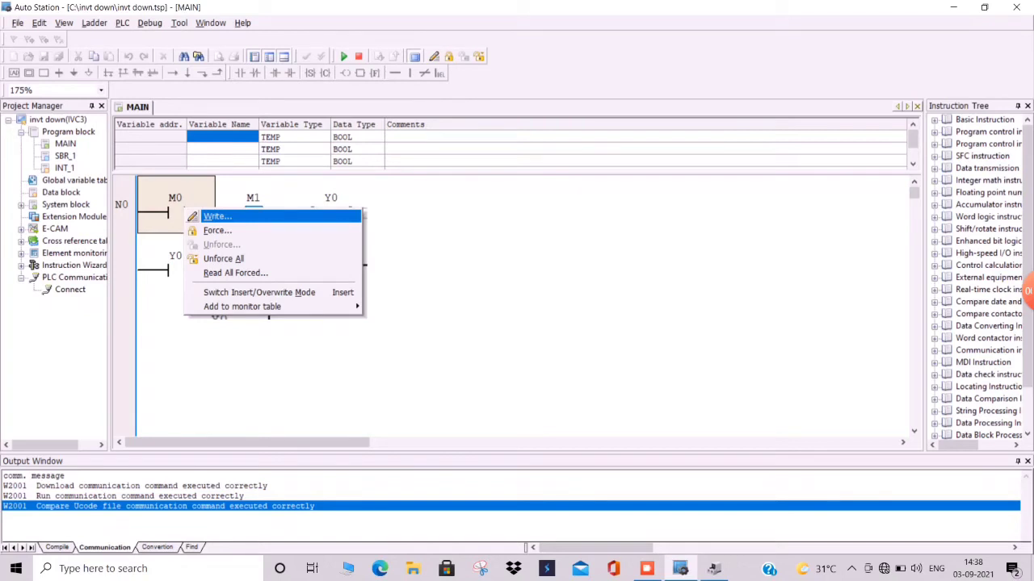
{"action": "left_click", "coordinate": [217, 217]}
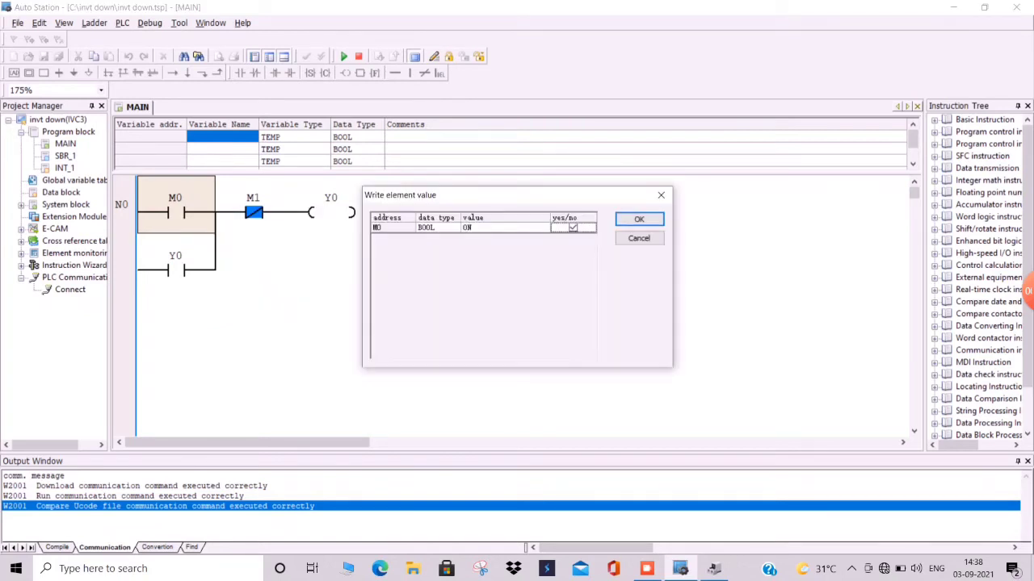
{"action": "left_click", "coordinate": [639, 218]}
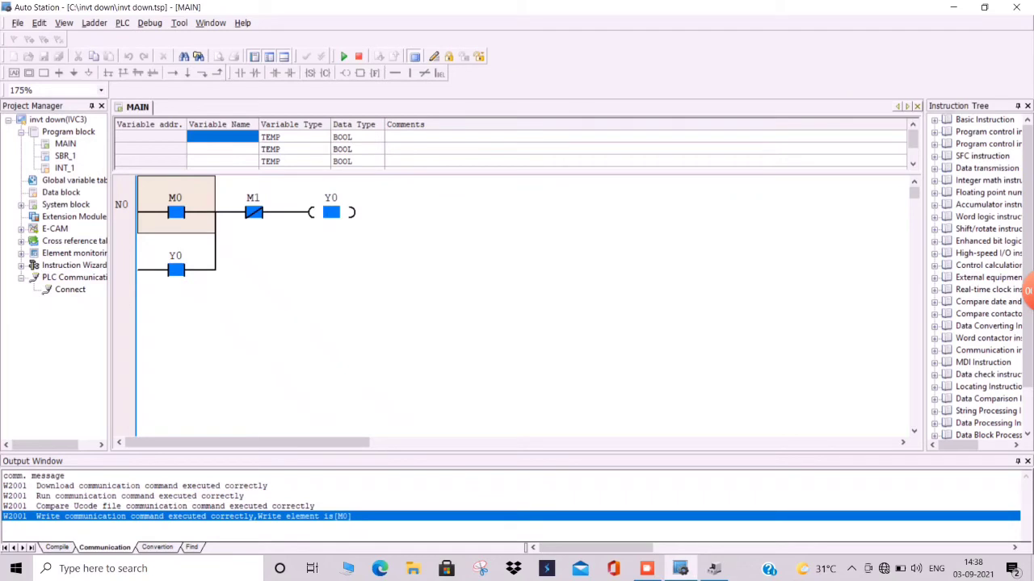
- Write M0 back to OFF
{"action": "right_click", "coordinate": [190, 208]}
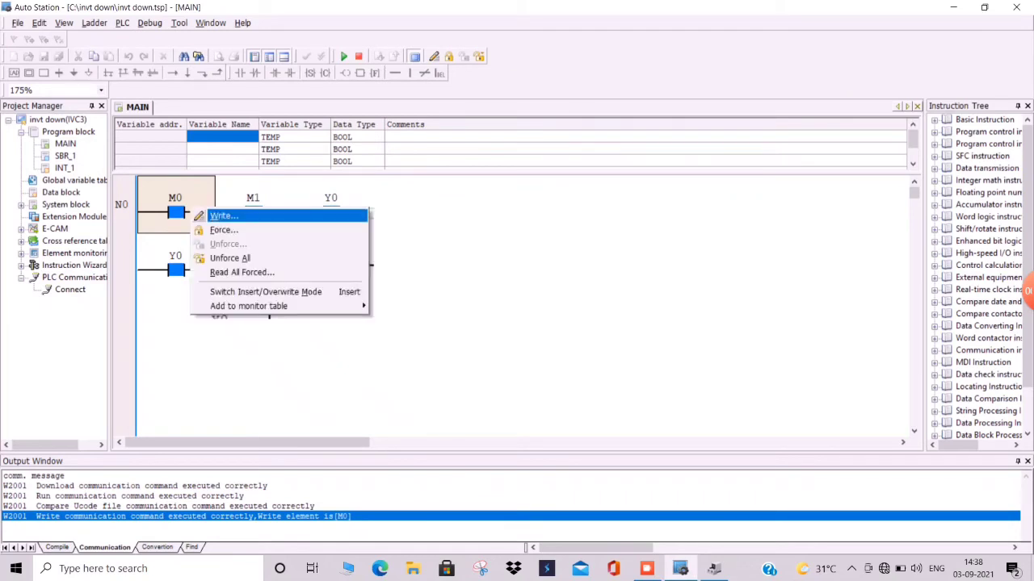
{"action": "left_click", "coordinate": [224, 215]}
{"action": "left_click", "coordinate": [634, 220]}
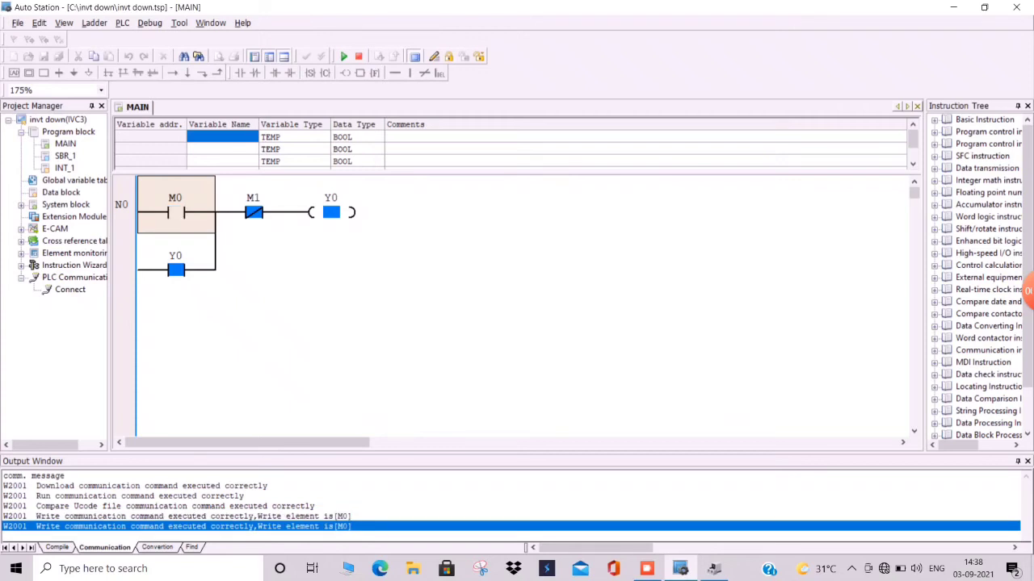
- Write the M1 contact's value to ON
{"action": "right_click", "coordinate": [251, 213]}
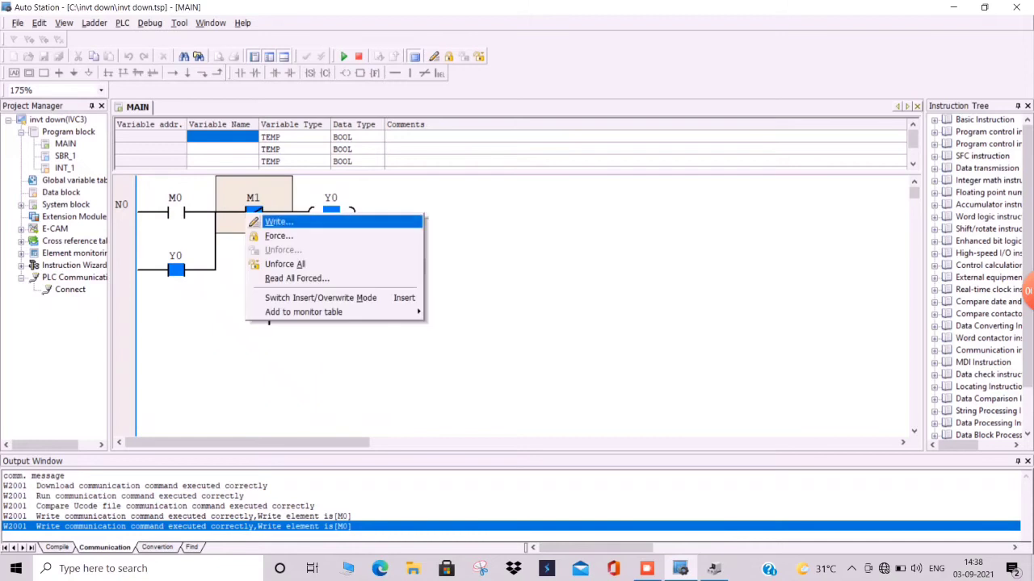
{"action": "left_click", "coordinate": [255, 222]}
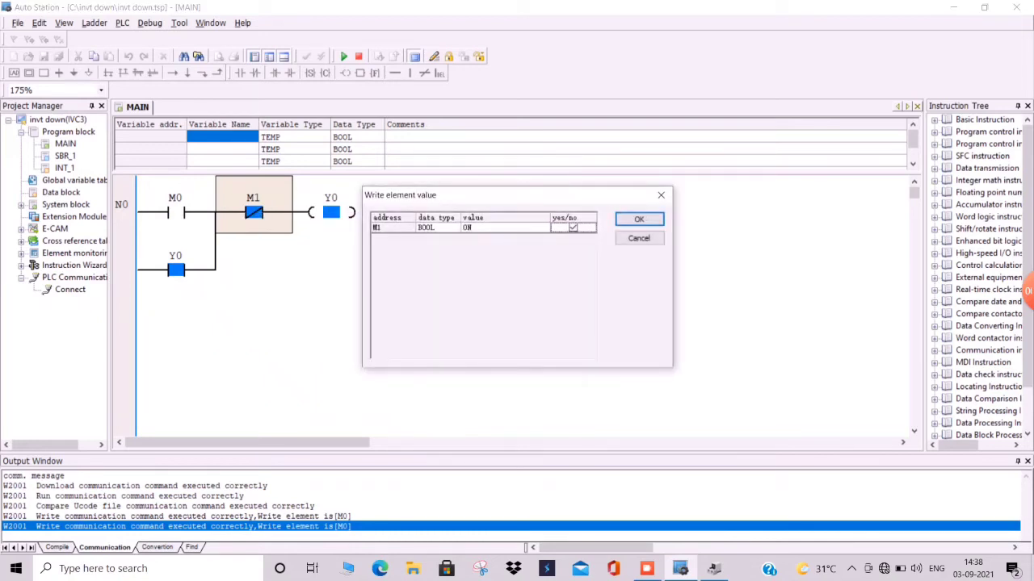
{"action": "left_click", "coordinate": [638, 220]}
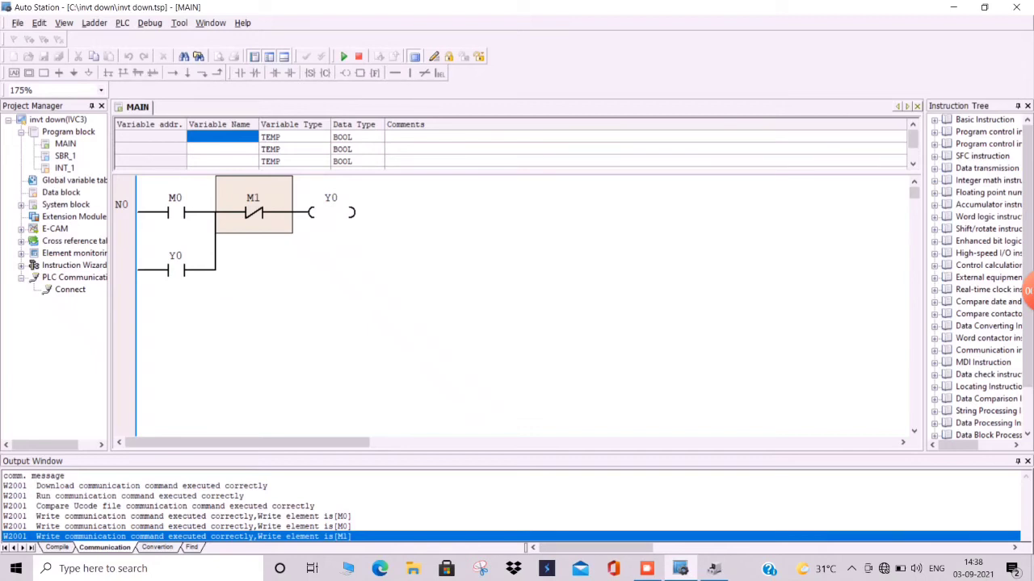
- Write M1 back to OFF
{"action": "right_click", "coordinate": [255, 203]}
{"action": "left_click", "coordinate": [274, 210]}
{"action": "left_click", "coordinate": [639, 220]}
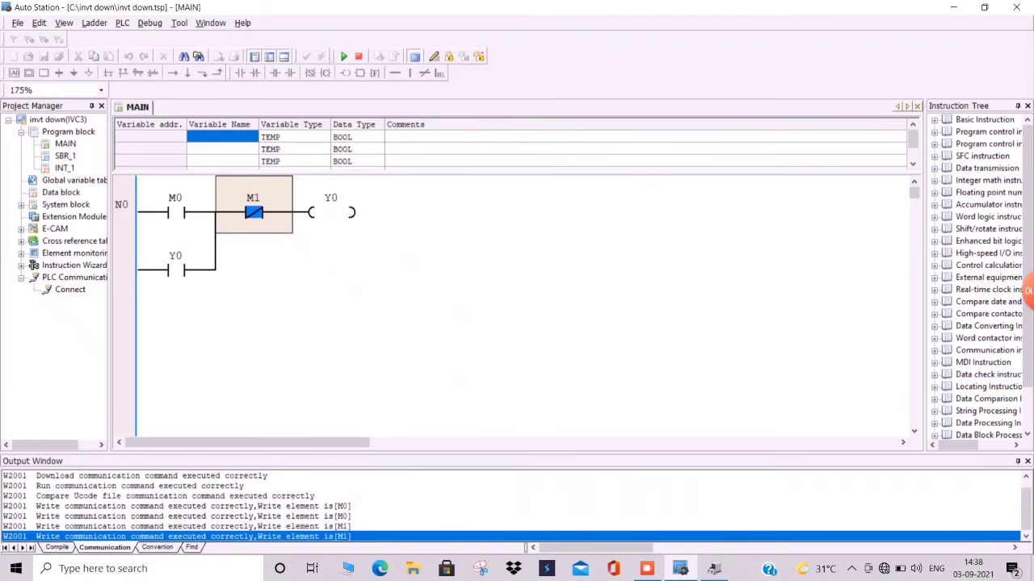
- Write M0 to ON again to latch the Y0 output
{"action": "left_click", "coordinate": [176, 205]}
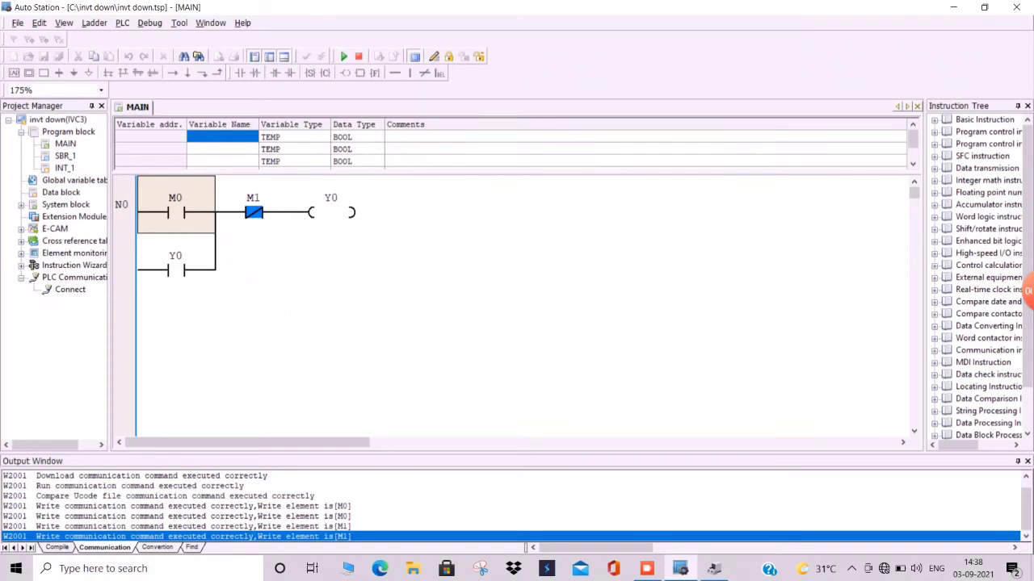
{"action": "right_click", "coordinate": [187, 207]}
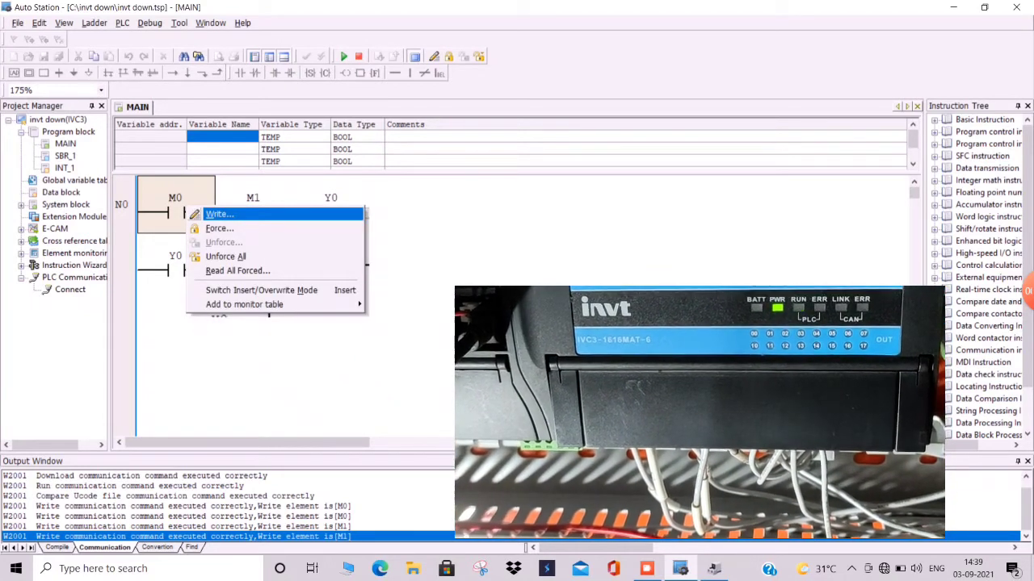
{"action": "left_click", "coordinate": [219, 214]}
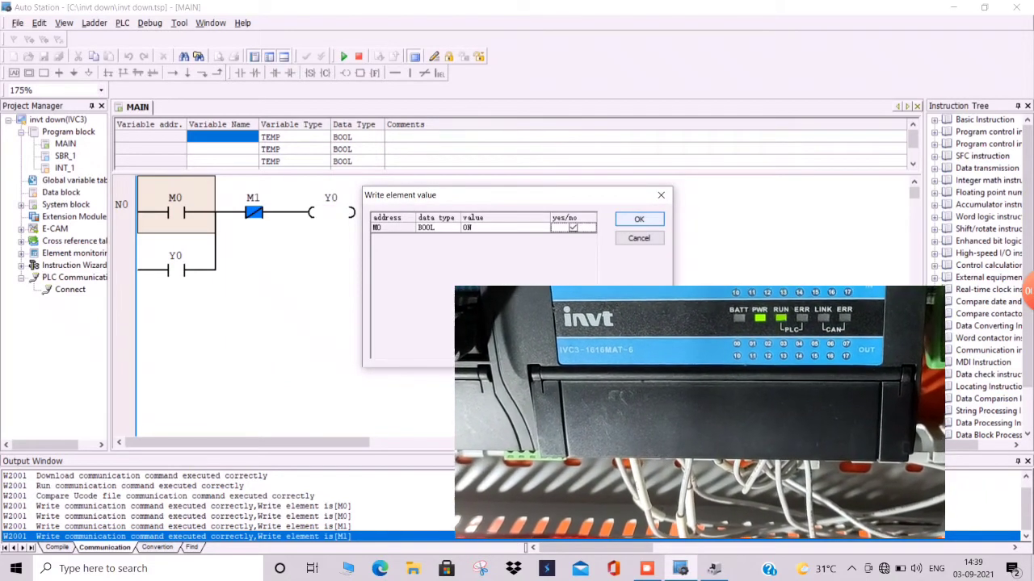
{"action": "key", "text": "Return"}
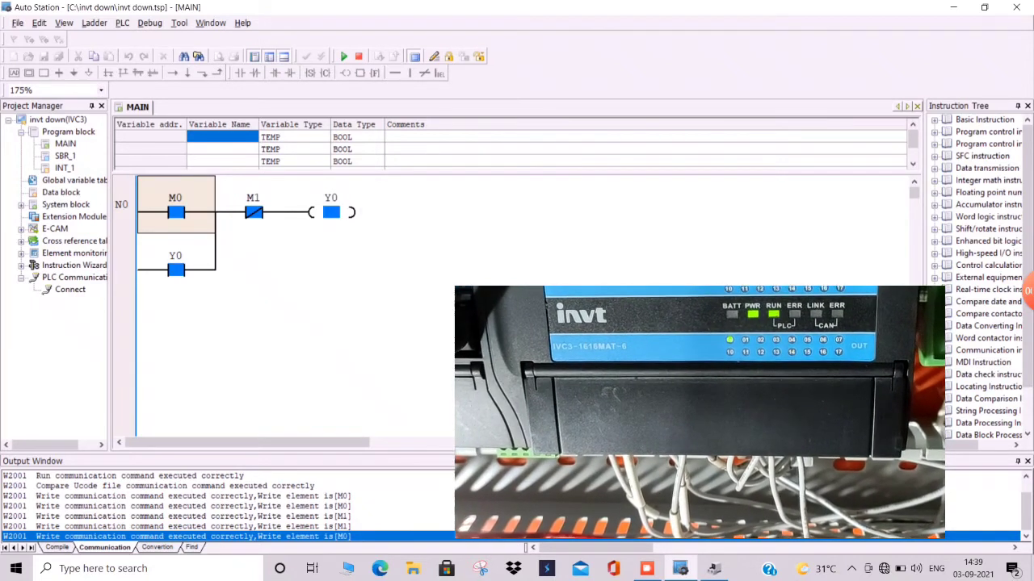
- Write M0 to OFF, leaving the latch held through Y0
{"action": "right_click", "coordinate": [187, 211]}
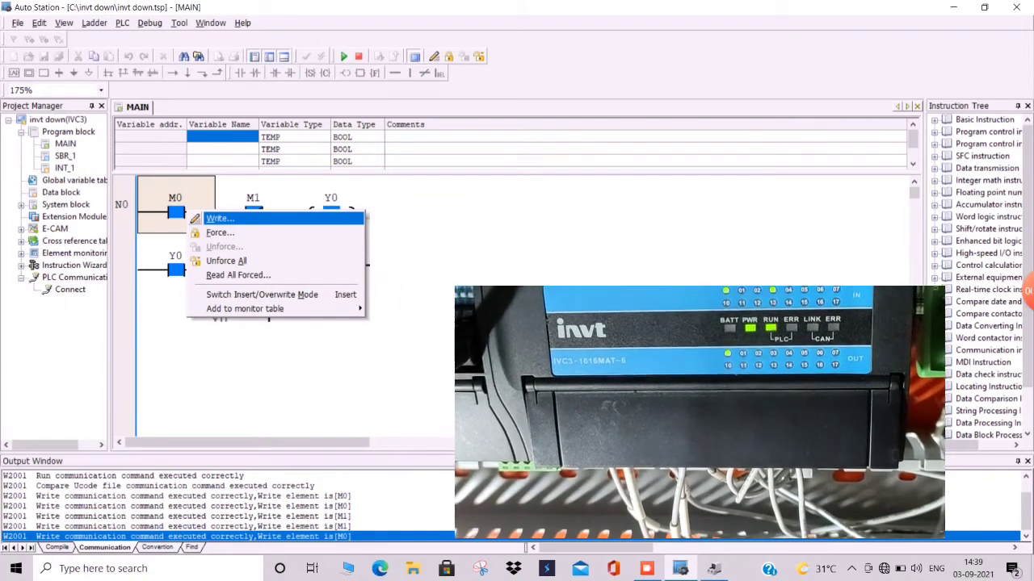
{"action": "left_click", "coordinate": [220, 219]}
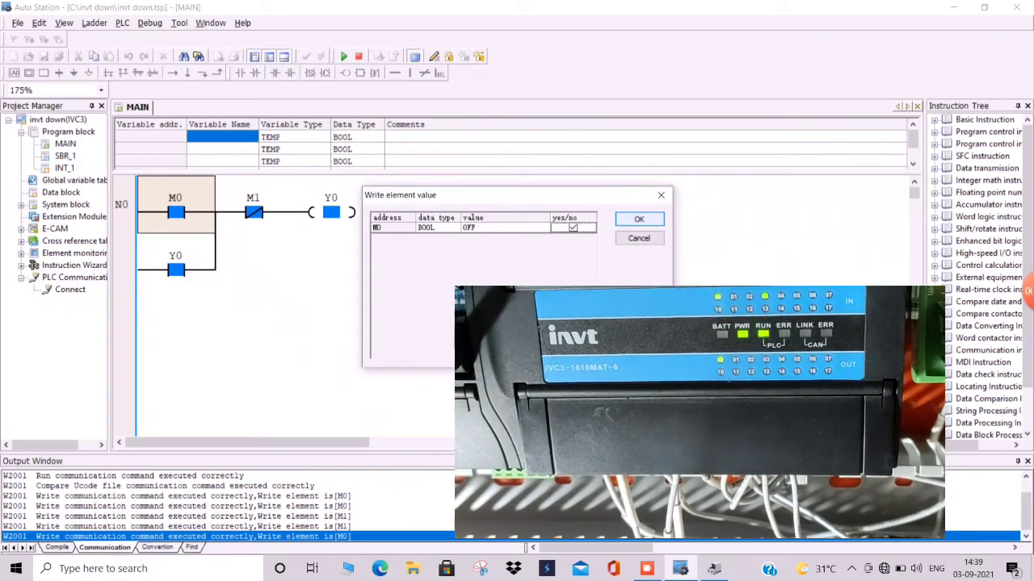
{"action": "key", "text": "Return"}
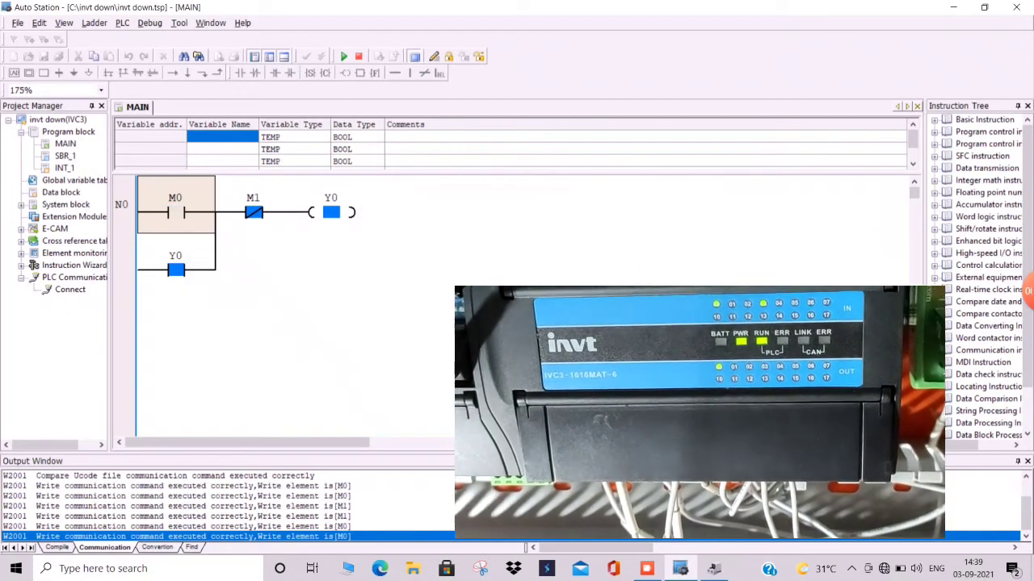
- Write M1 to ON to break the latch
{"action": "right_click", "coordinate": [254, 211]}
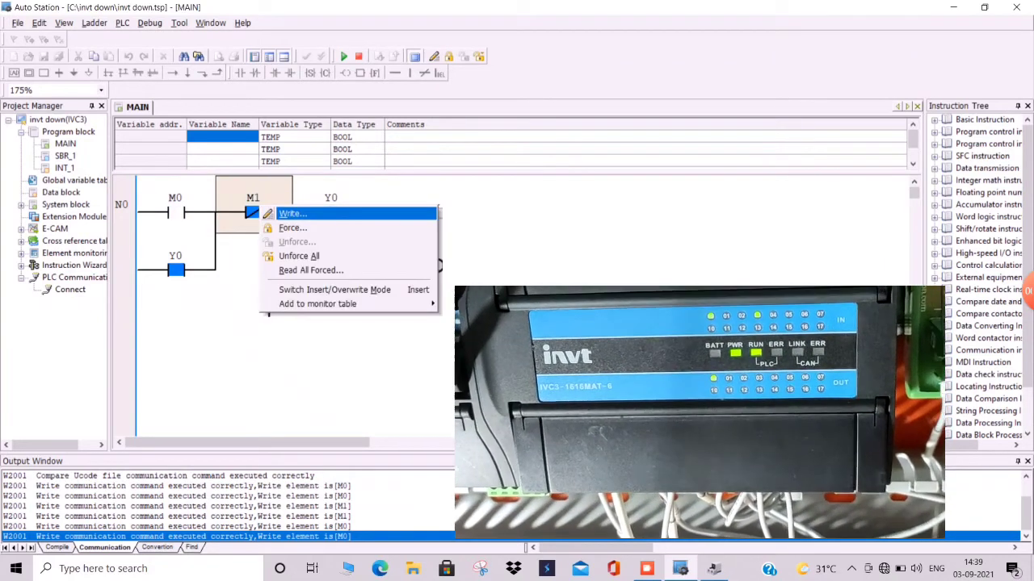
{"action": "left_click", "coordinate": [291, 214]}
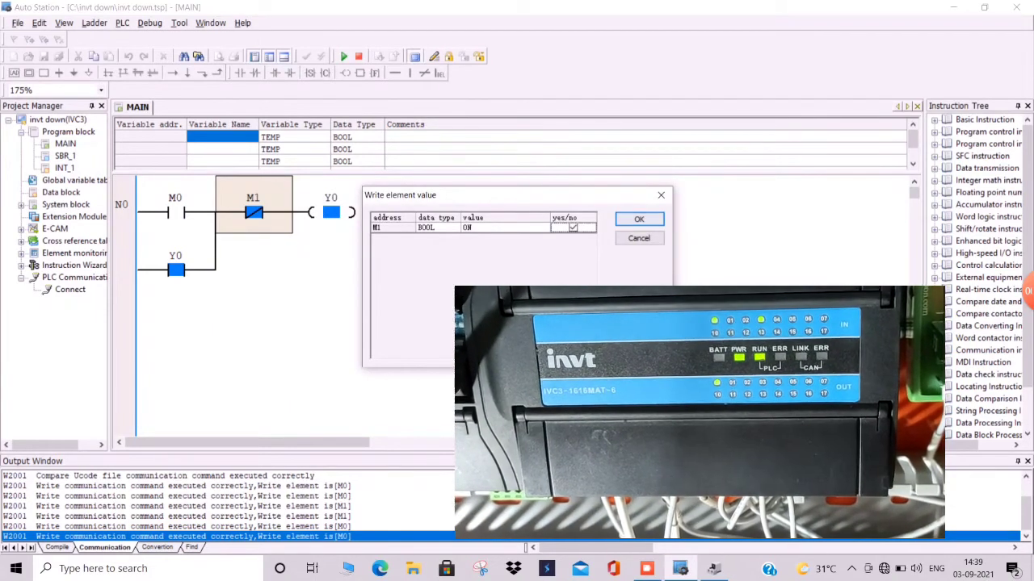
{"action": "left_click", "coordinate": [639, 219]}
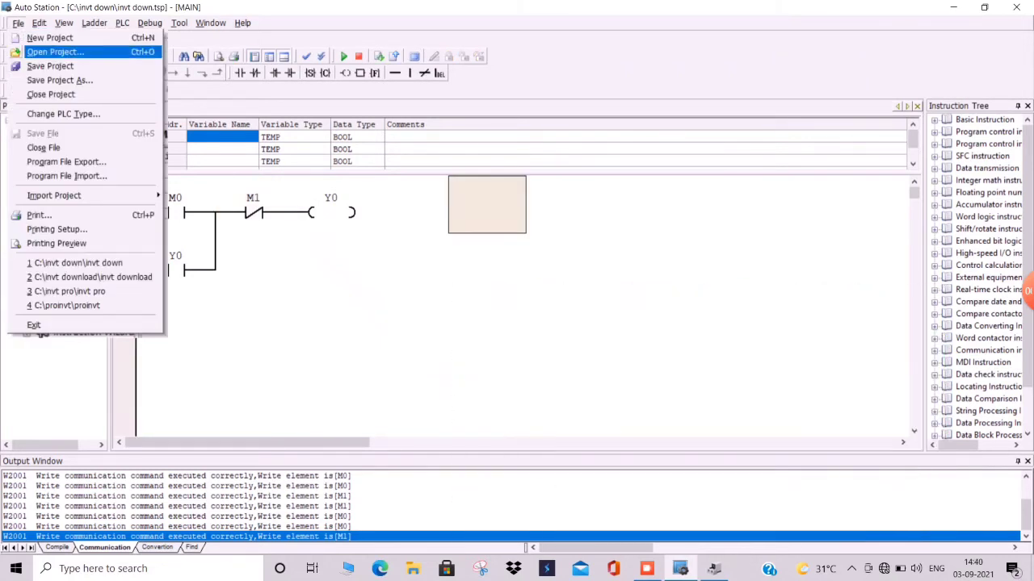
- Save the project
{"action": "left_click", "coordinate": [50, 66]}
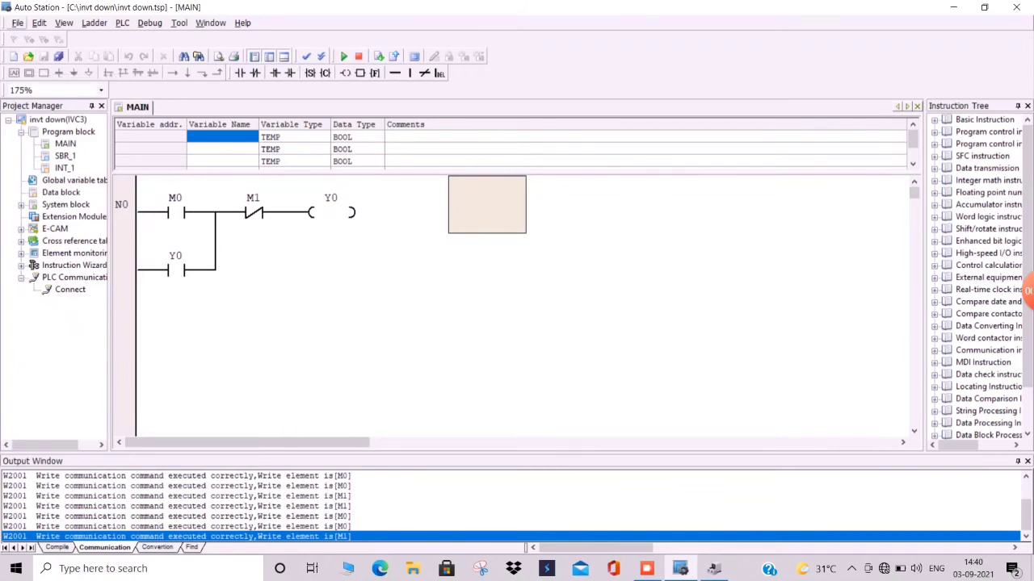
{"action": "left_click", "coordinate": [17, 22]}
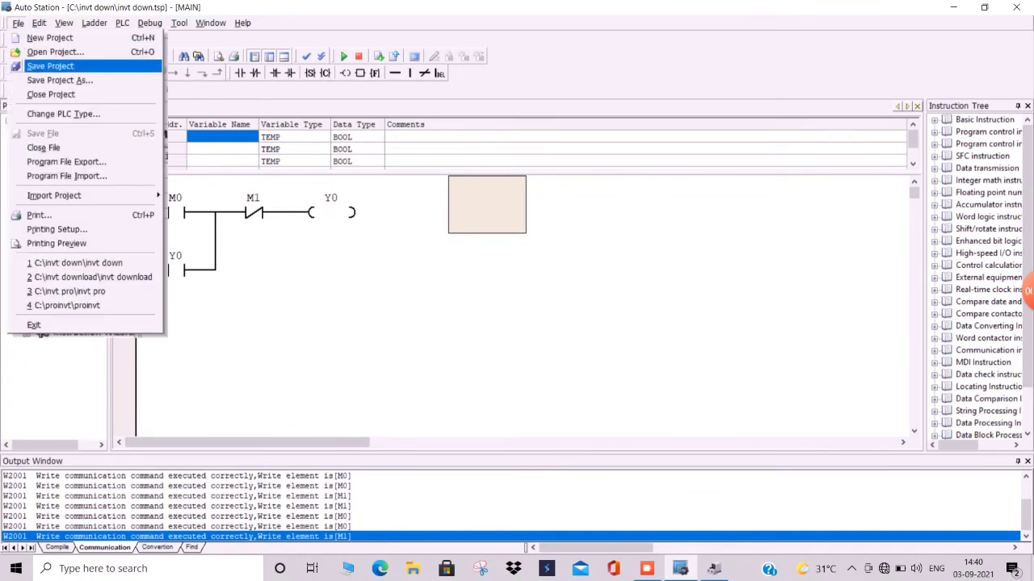
{"action": "left_click", "coordinate": [50, 66]}
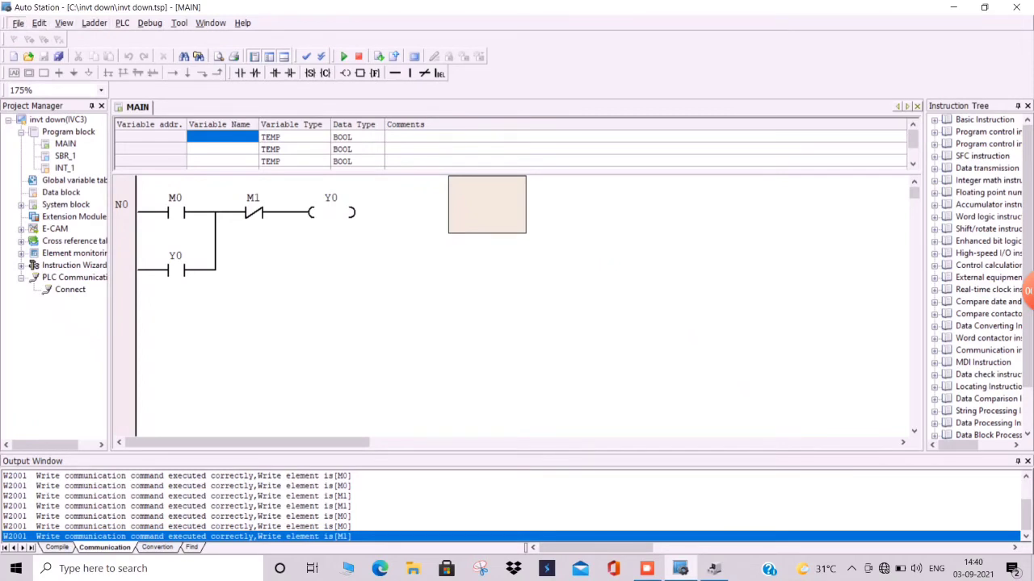
{"action": "left_click", "coordinate": [17, 22]}
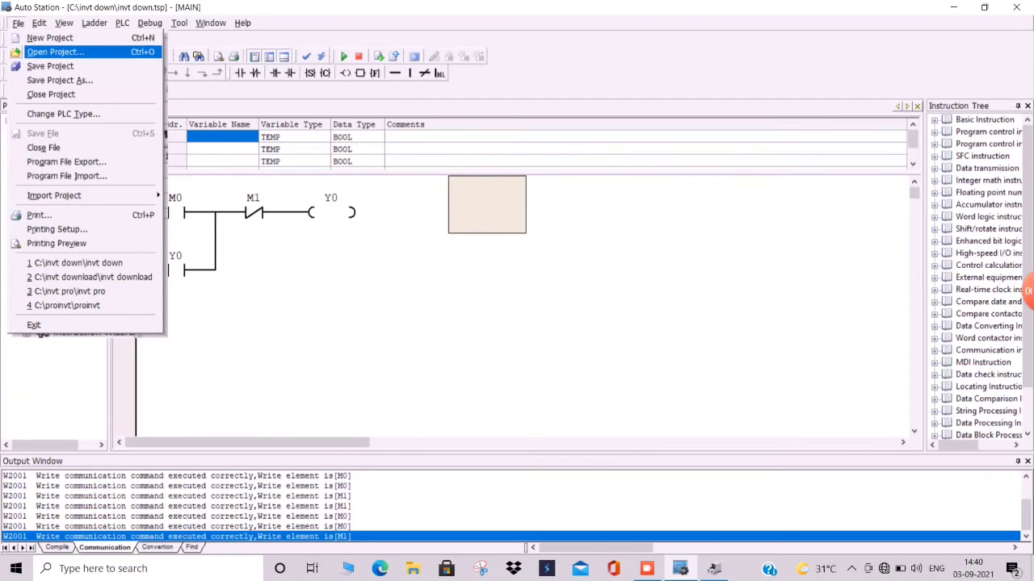
{"action": "left_click", "coordinate": [55, 51]}
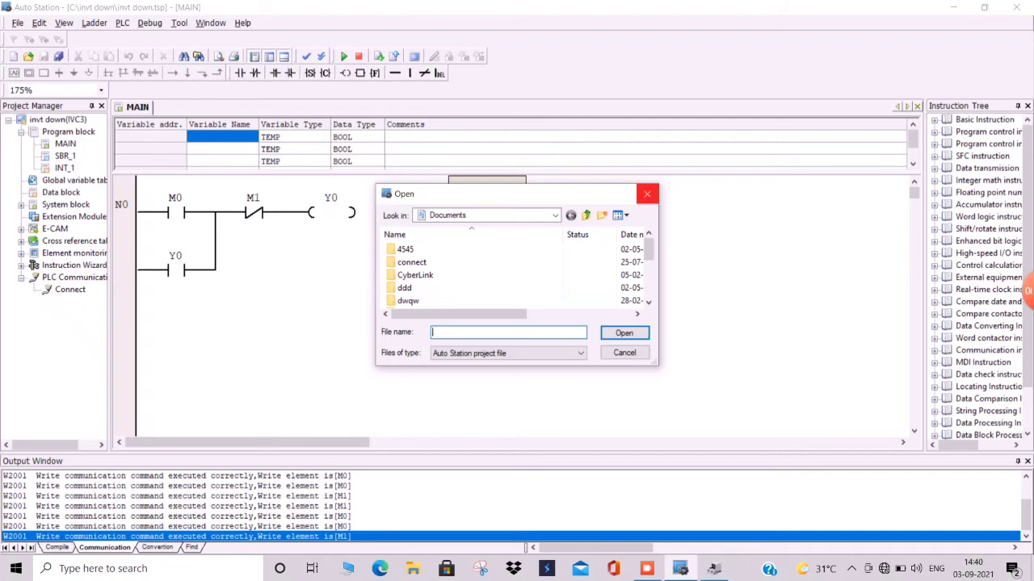
{"action": "left_click", "coordinate": [647, 194]}
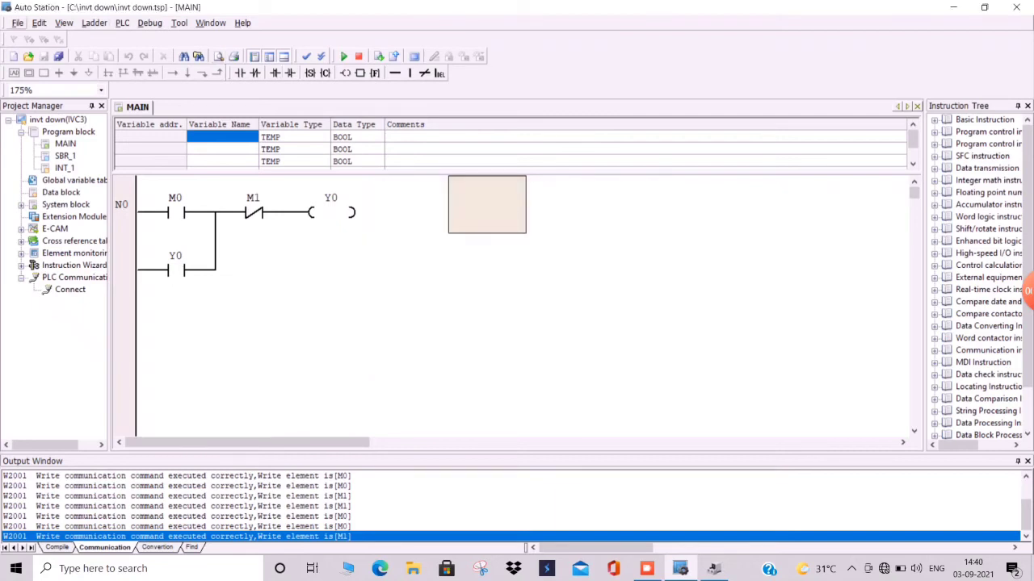
- Create a new project named "new" with PLC type IVC3 and the ladder chart editor
{"action": "left_click", "coordinate": [18, 22]}
{"action": "left_click", "coordinate": [49, 38]}
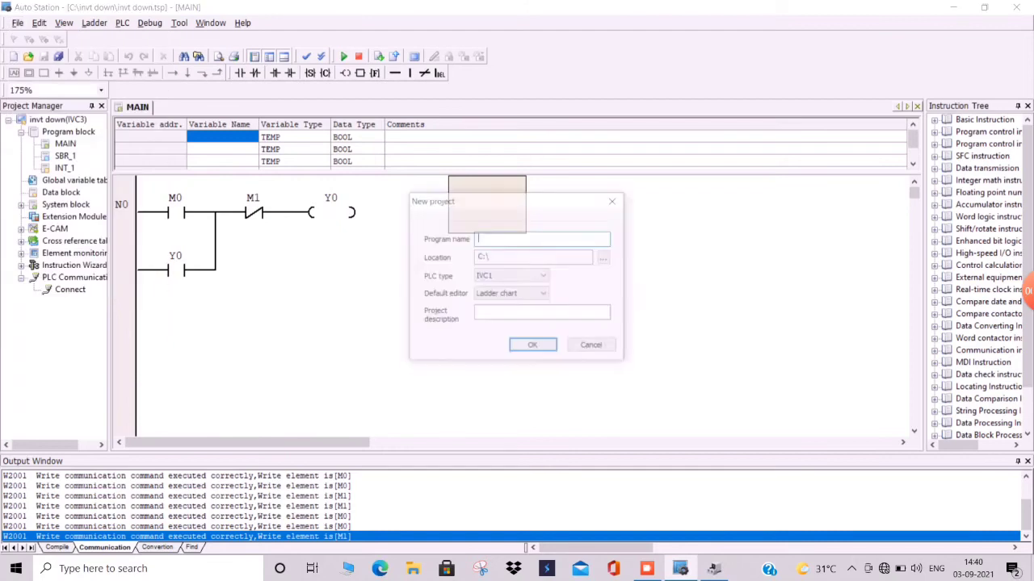
{"action": "type", "text": "new"}
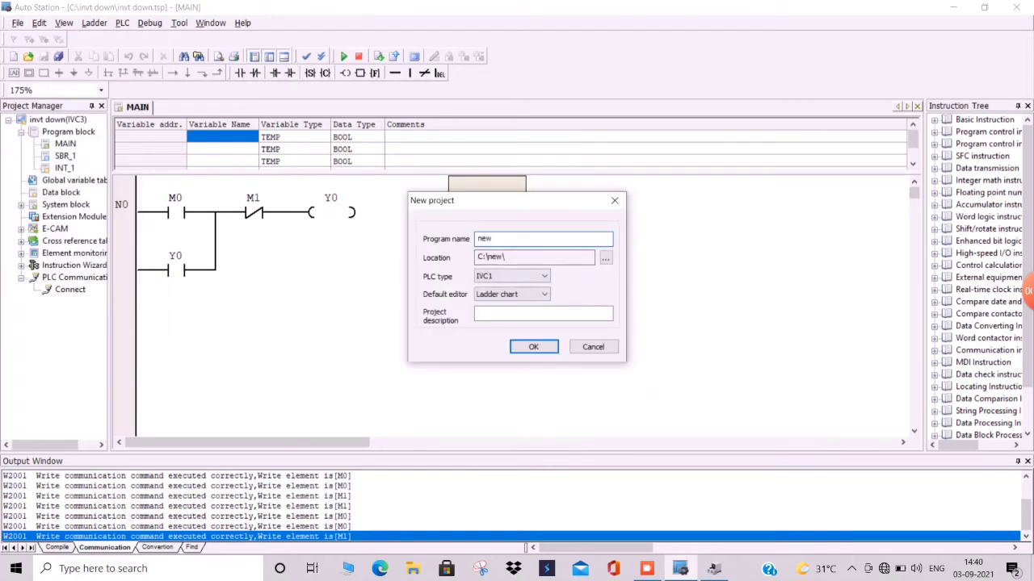
{"action": "left_click", "coordinate": [542, 276]}
{"action": "left_click", "coordinate": [482, 331]}
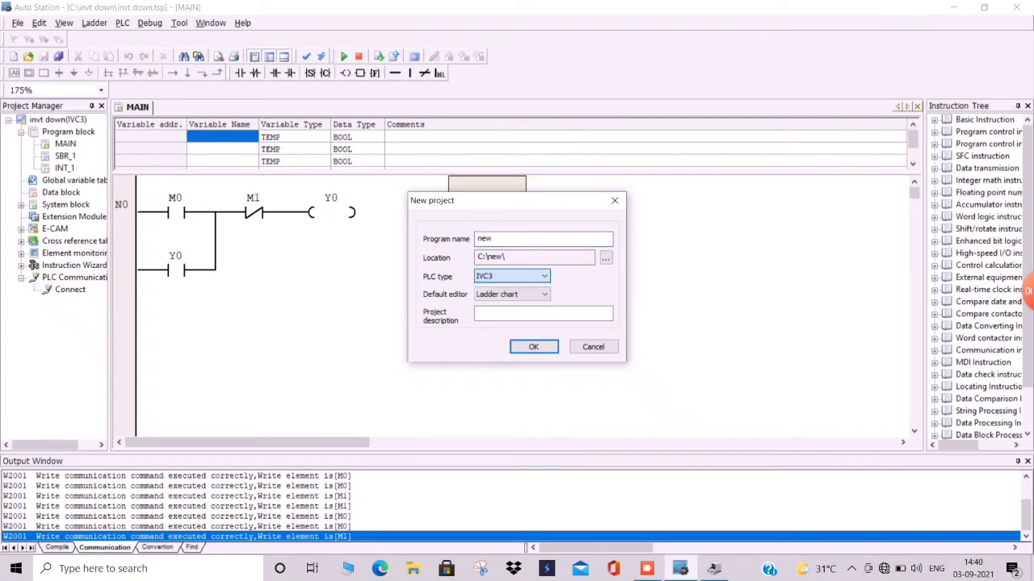
{"action": "left_click", "coordinate": [533, 347]}
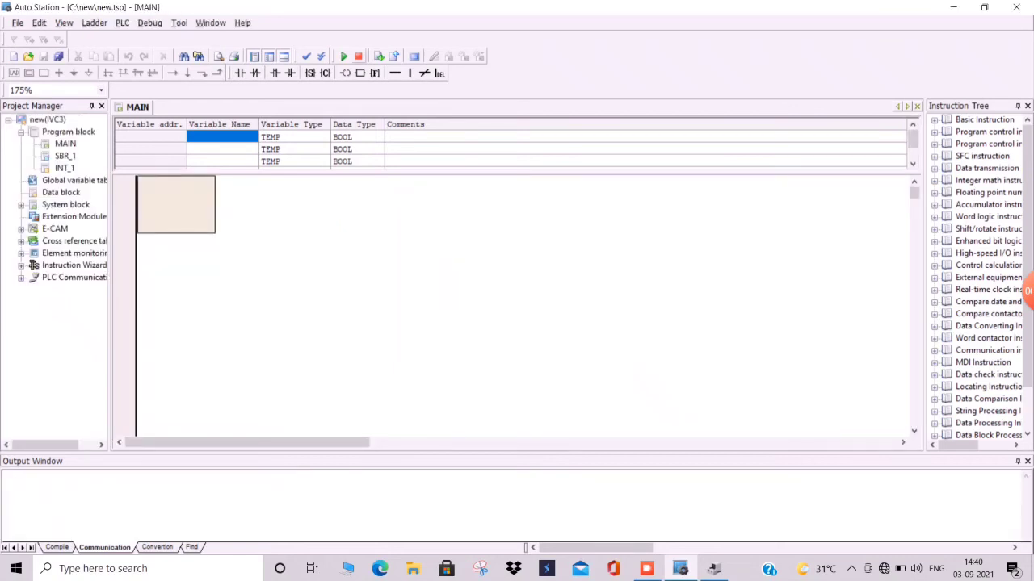
- Upload the PLC program into a new project named "new project" with the description "upload", keeping all upload options
{"action": "left_click", "coordinate": [394, 56]}
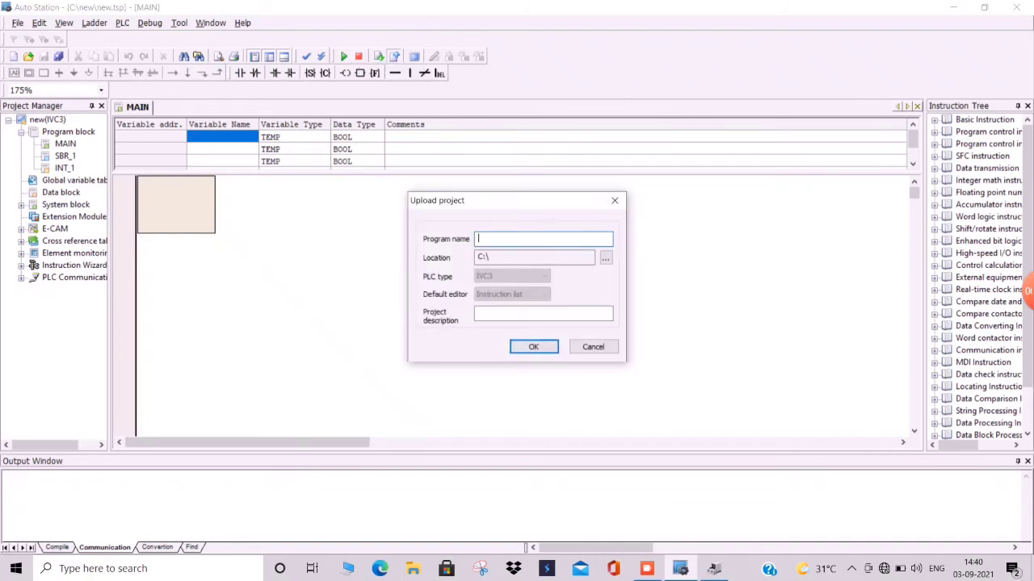
{"action": "type", "text": "new project"}
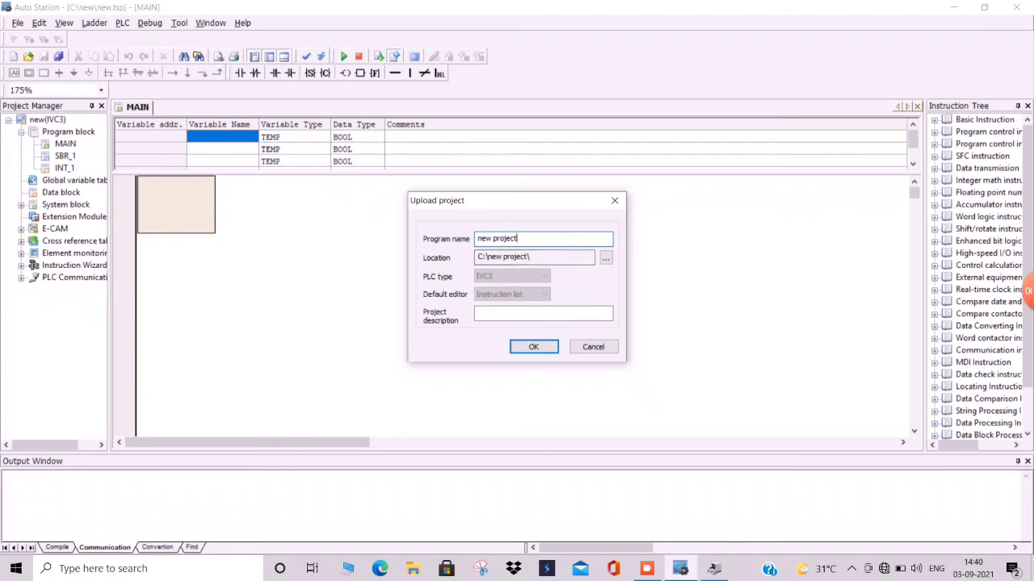
{"action": "left_click", "coordinate": [542, 313]}
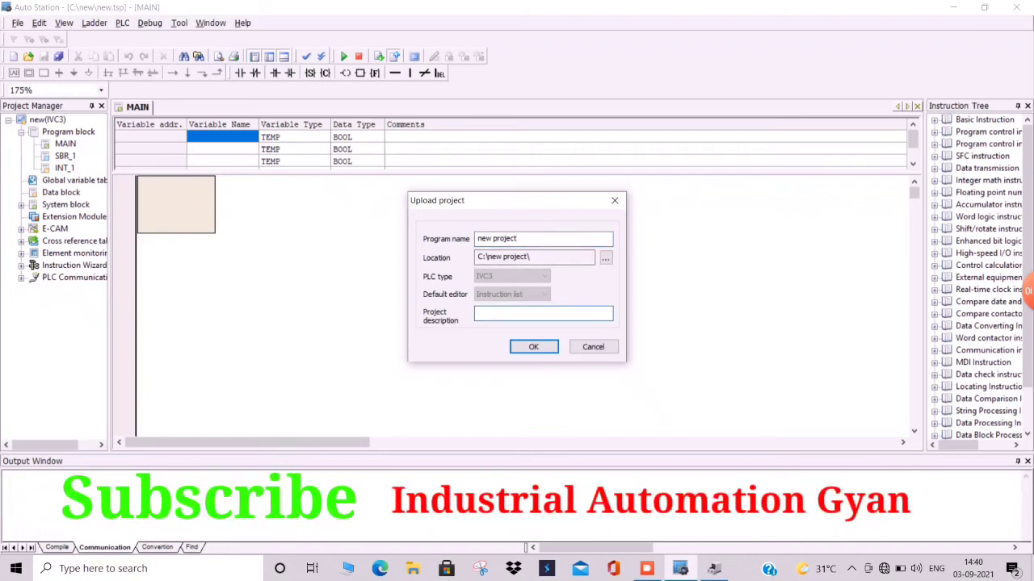
{"action": "type", "text": "upload"}
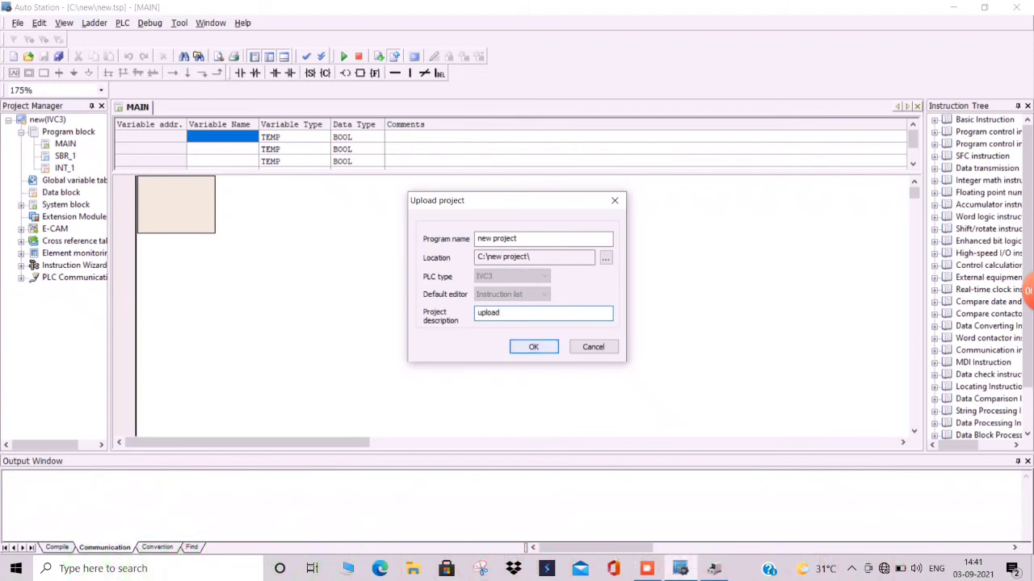
{"action": "key", "text": "Return"}
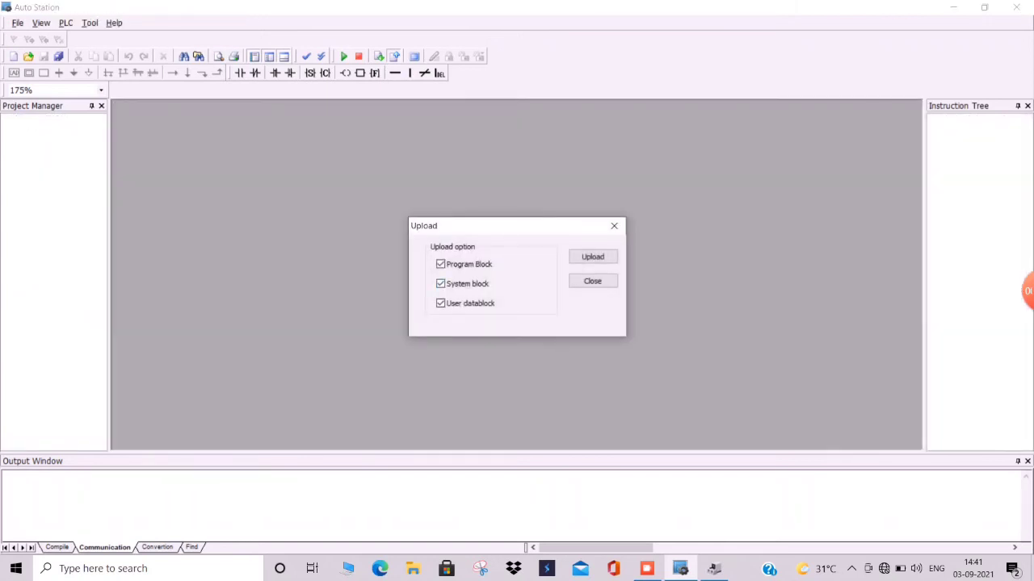
{"action": "key", "text": "Return"}
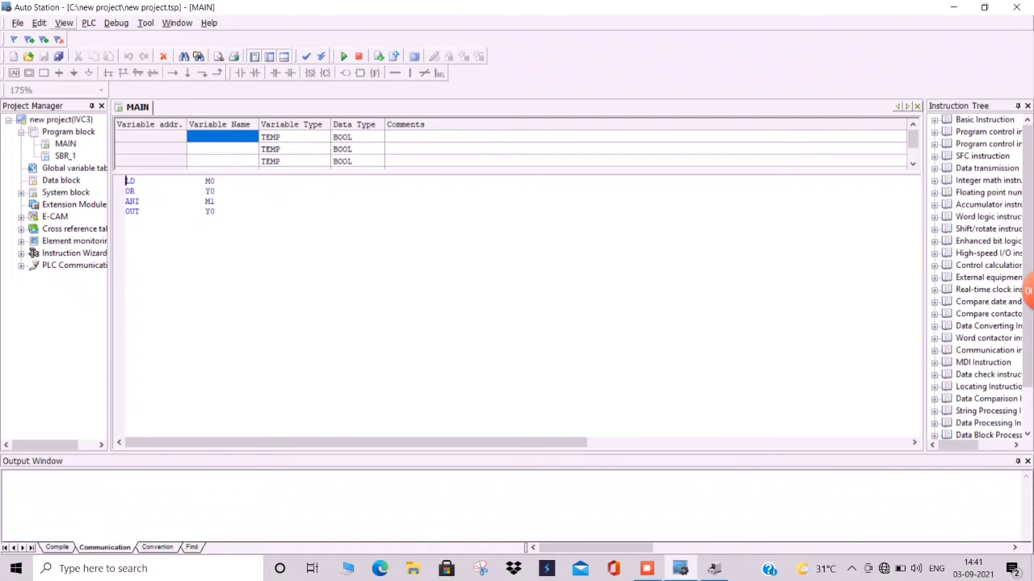
- Switch the uploaded program's display from instruction list to ladder view
{"action": "left_click", "coordinate": [64, 23]}
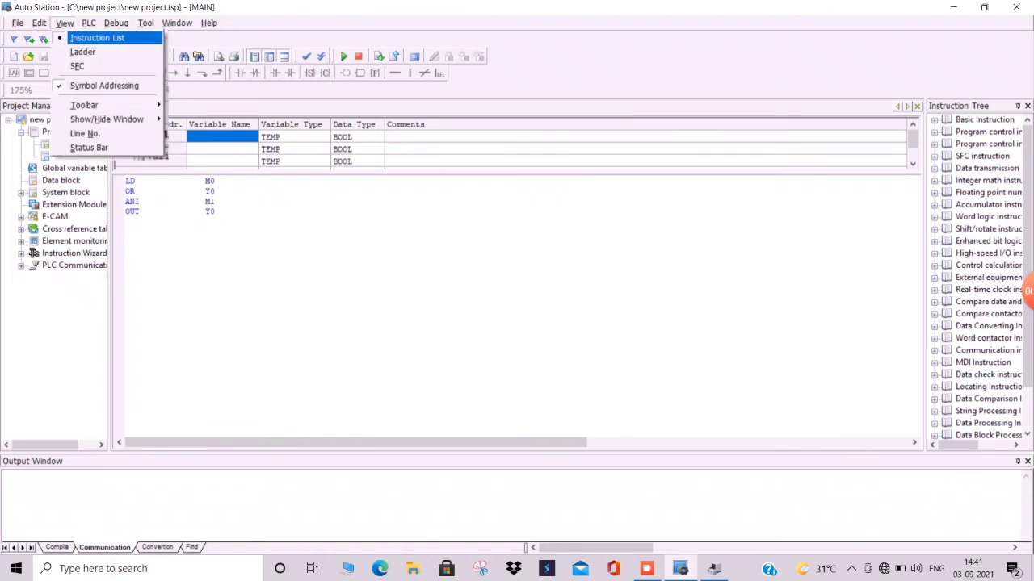
{"action": "left_click", "coordinate": [82, 52]}
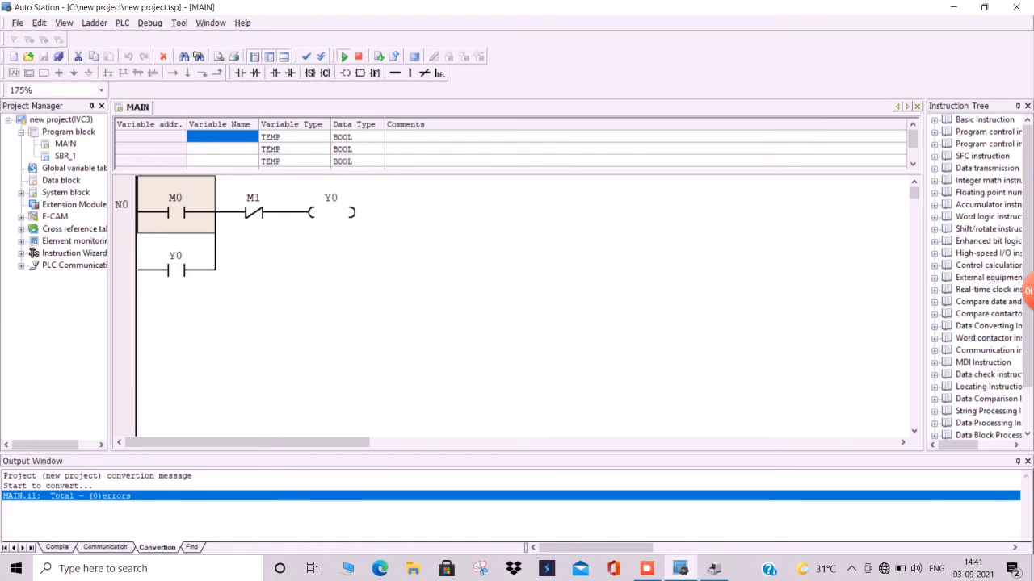
- Set the PLC to Run status and start online monitoring of the ladder
{"action": "left_click", "coordinate": [344, 57]}
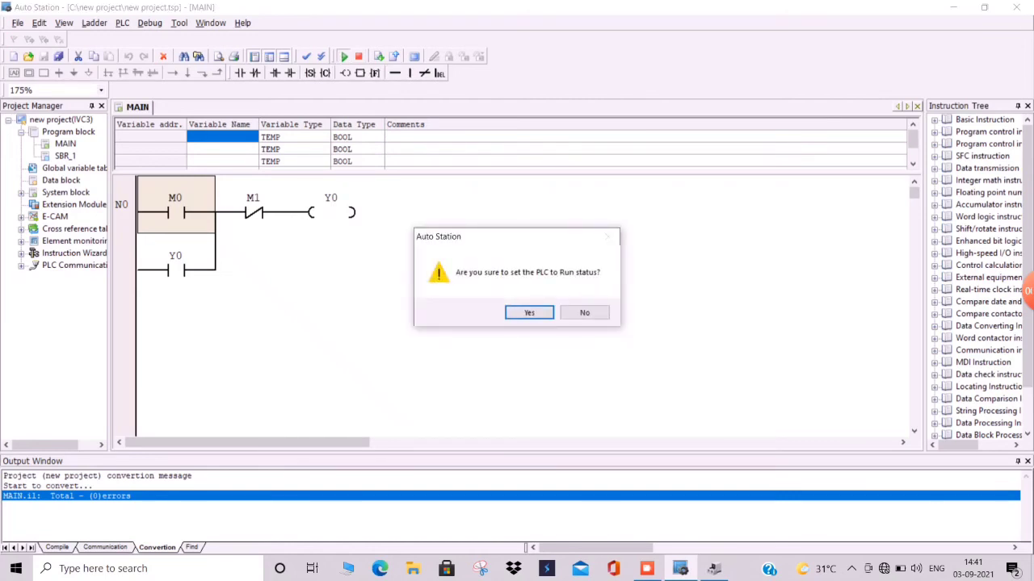
{"action": "key", "text": "Return"}
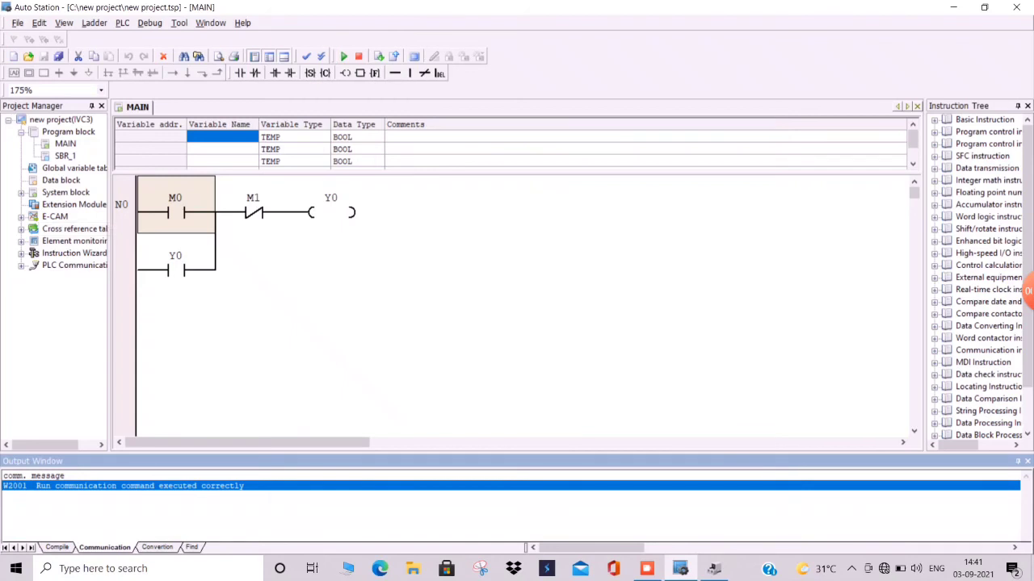
{"action": "left_click", "coordinate": [414, 57]}
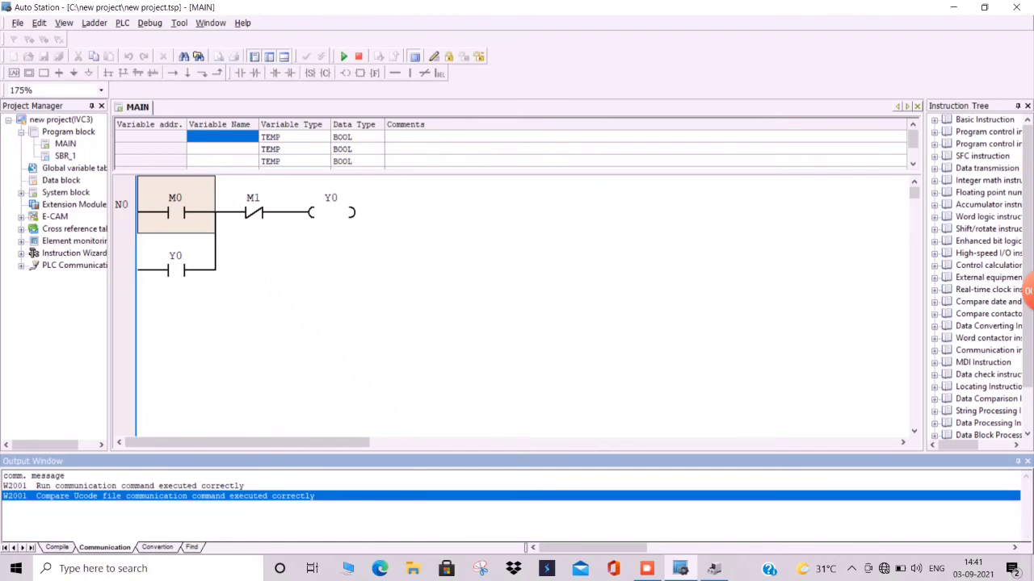
- Write the M0 contact to ON from the monitored ladder
{"action": "right_click", "coordinate": [186, 216]}
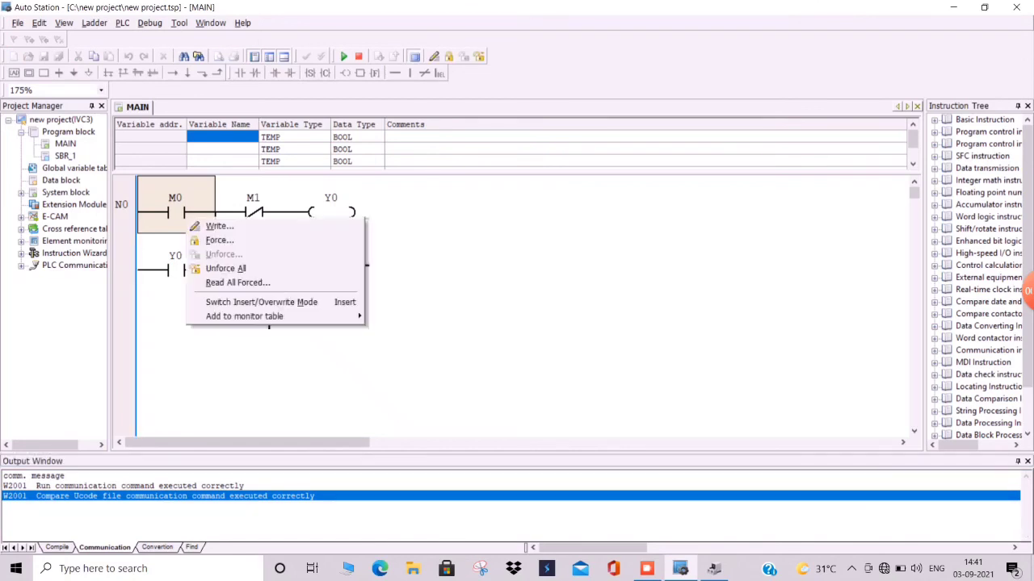
{"action": "left_click", "coordinate": [218, 226]}
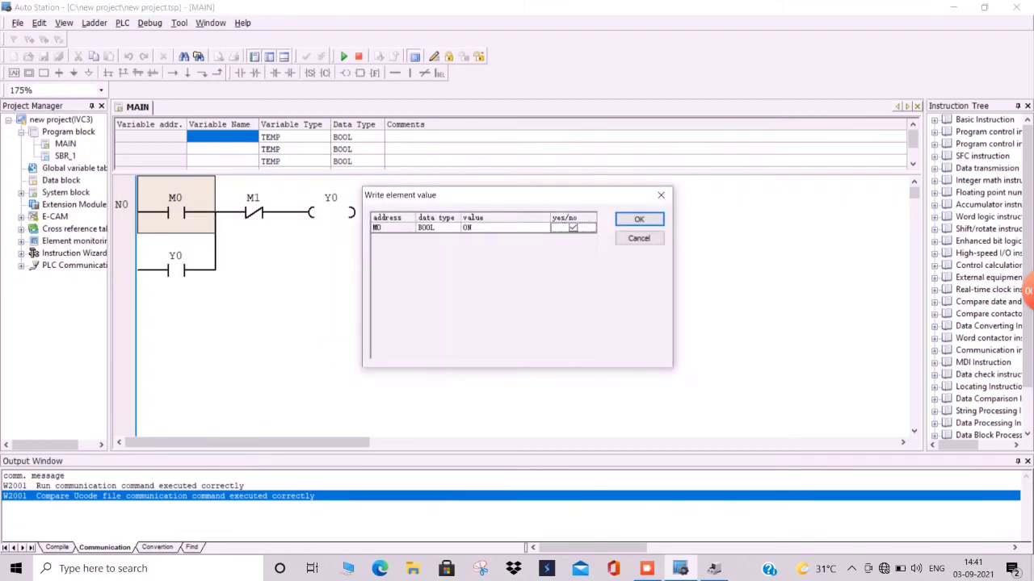
{"action": "left_click", "coordinate": [639, 220]}
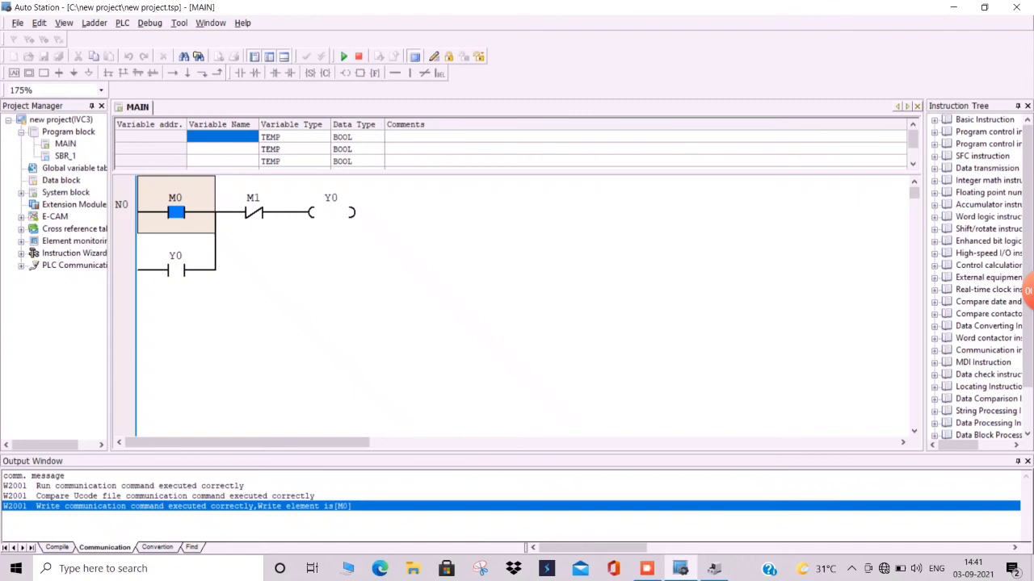
- Write the M1 contact to OFF from the monitored ladder
{"action": "right_click", "coordinate": [254, 214]}
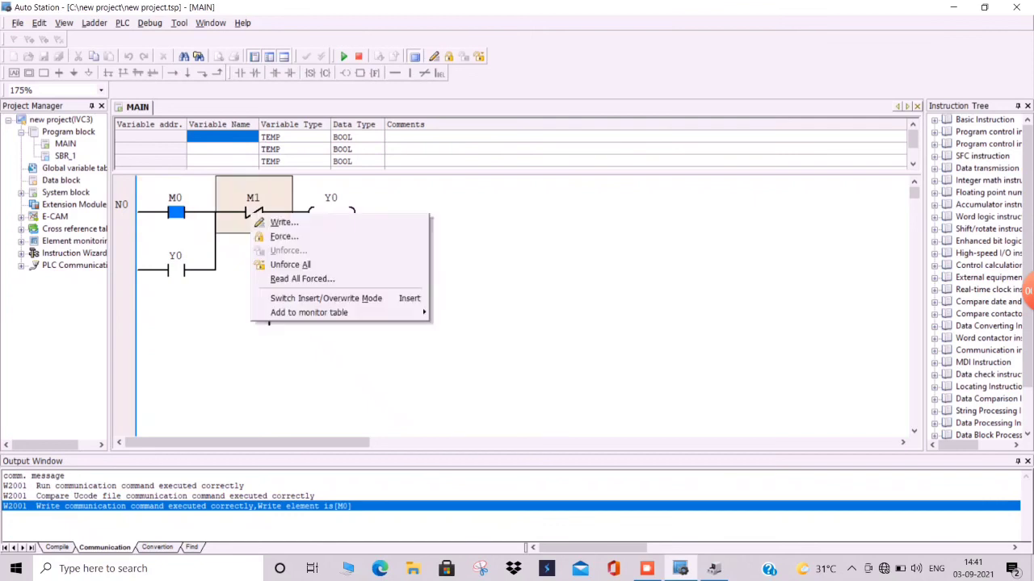
{"action": "left_click", "coordinate": [283, 222]}
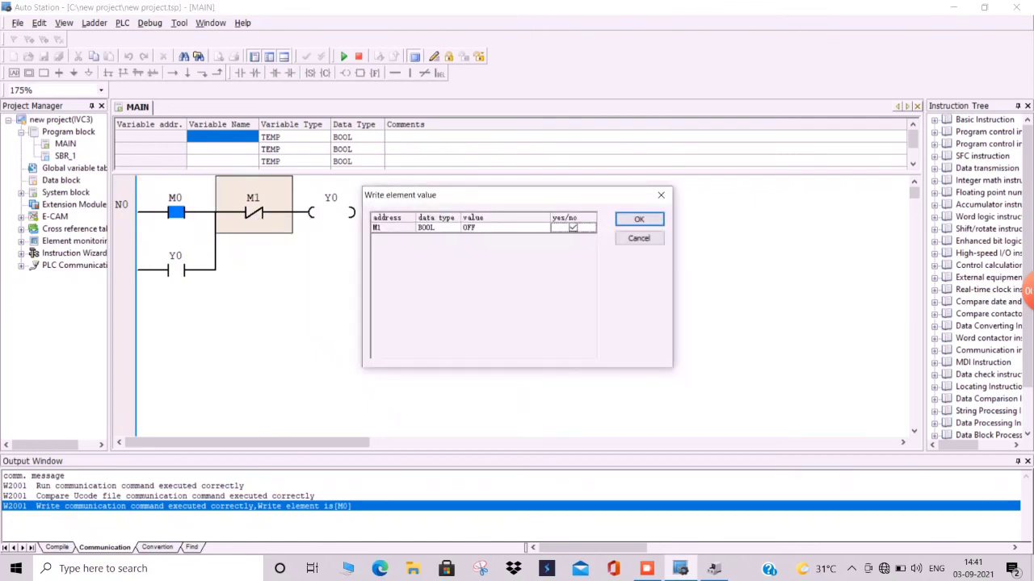
{"action": "left_click", "coordinate": [639, 219]}
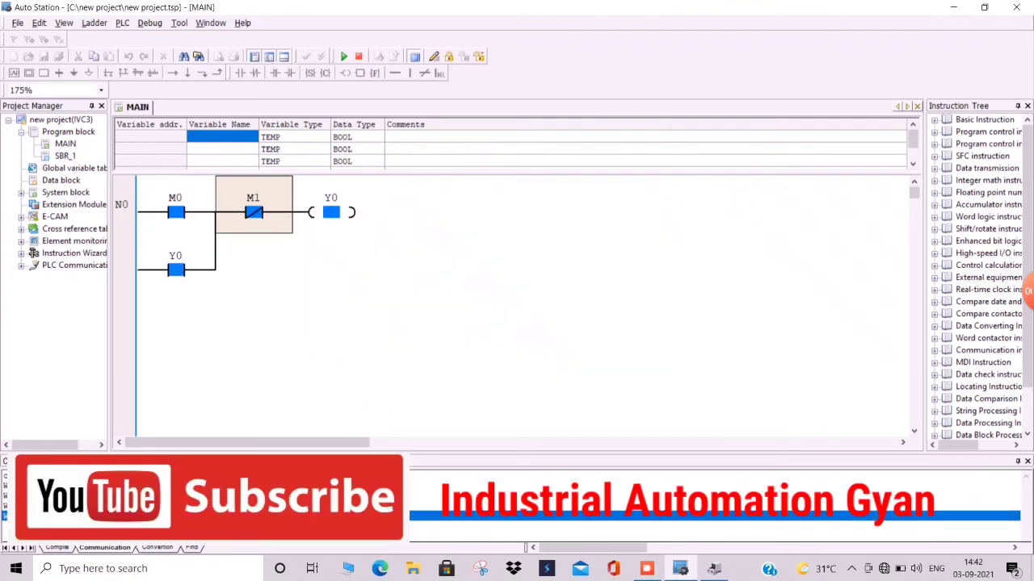
- Write M0 to OFF, leaving the latch held through Y0
{"action": "left_click", "coordinate": [176, 214]}
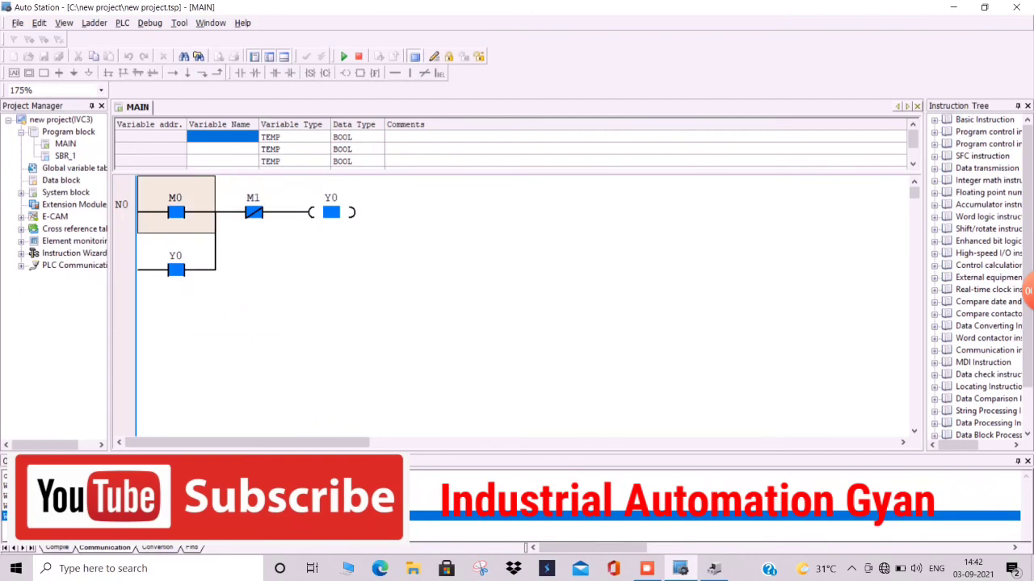
{"action": "right_click", "coordinate": [176, 215]}
{"action": "left_click", "coordinate": [212, 227]}
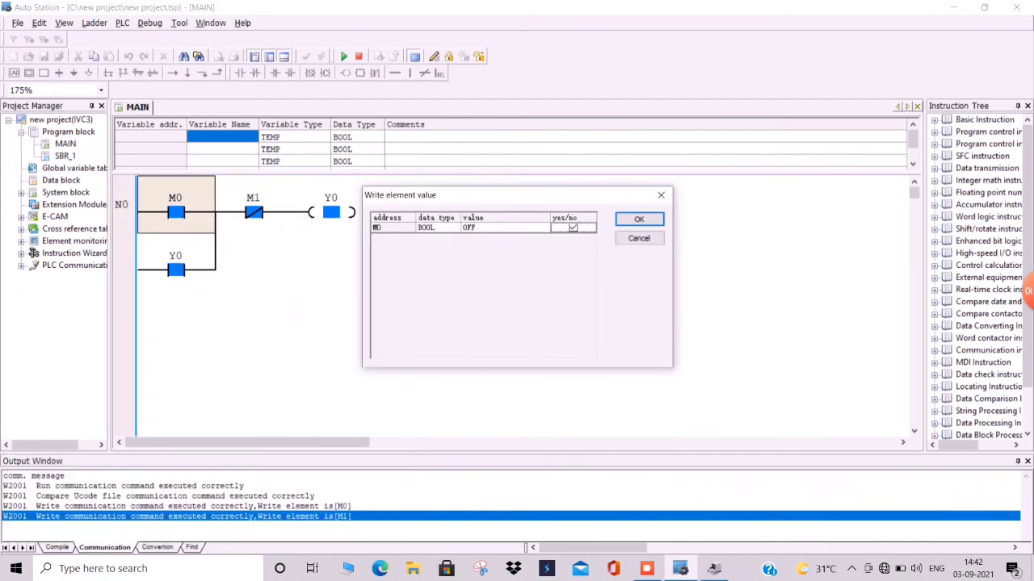
{"action": "key", "text": "Return"}
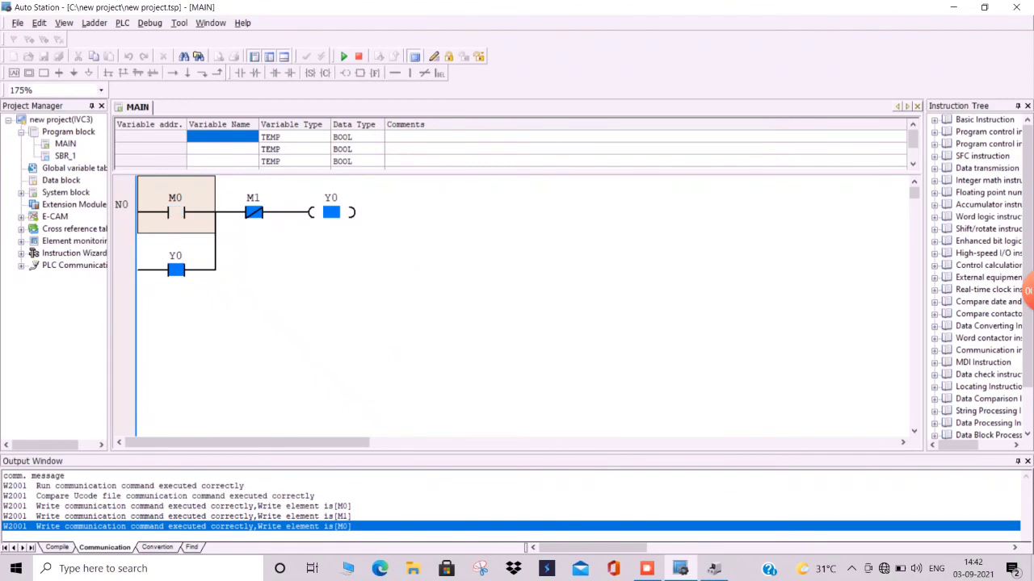
- Write M1 to ON to break the latch
{"action": "left_click", "coordinate": [253, 214]}
{"action": "right_click", "coordinate": [254, 214]}
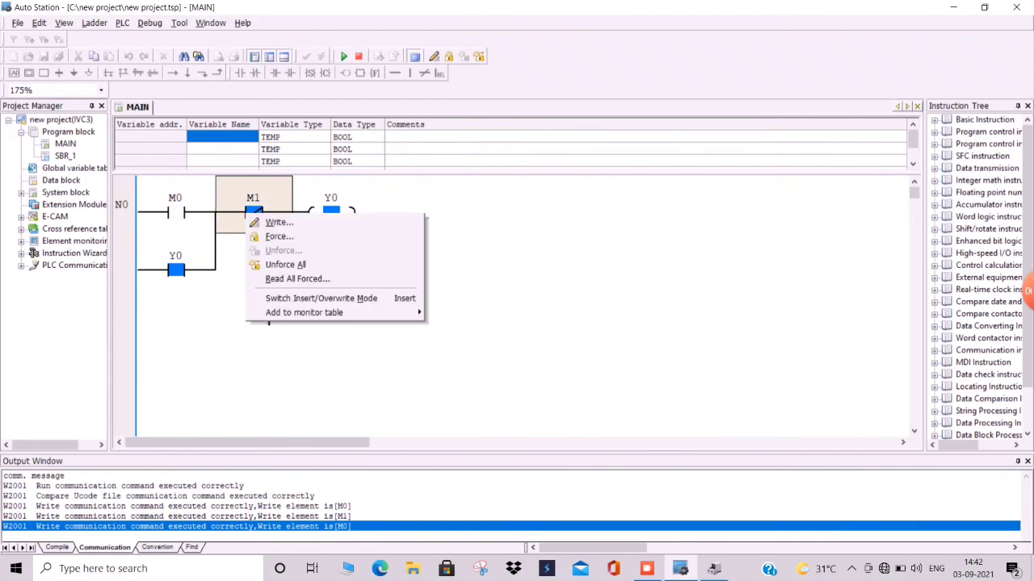
{"action": "left_click", "coordinate": [282, 222]}
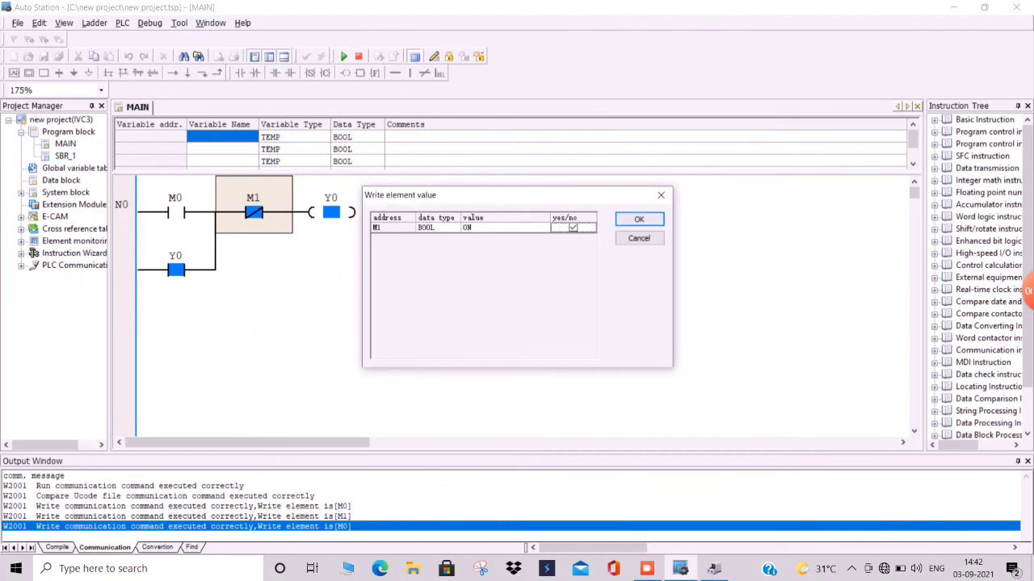
{"action": "key", "text": "Return"}
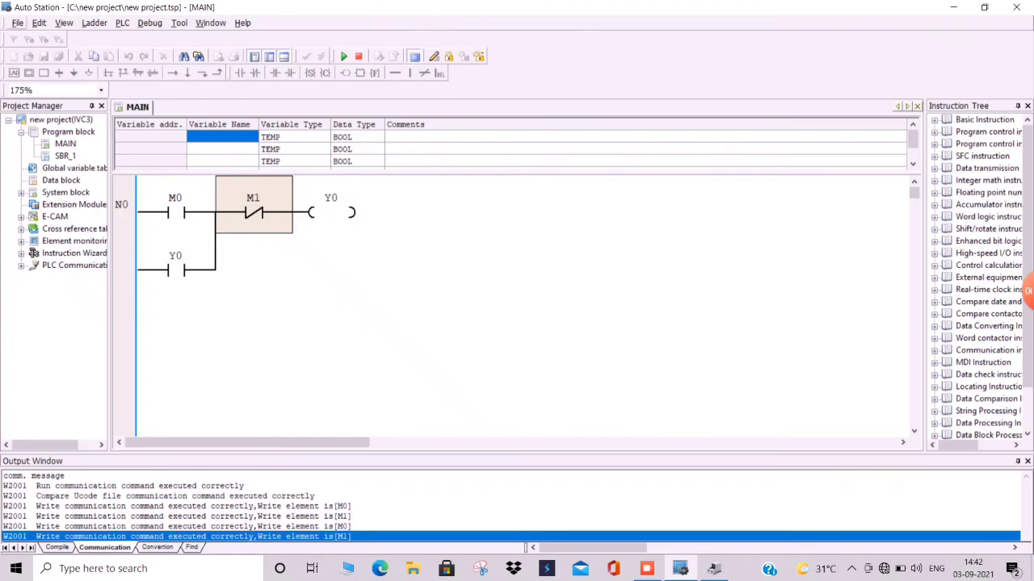
- Stop online monitoring of the ladder program
{"action": "left_click", "coordinate": [18, 23]}
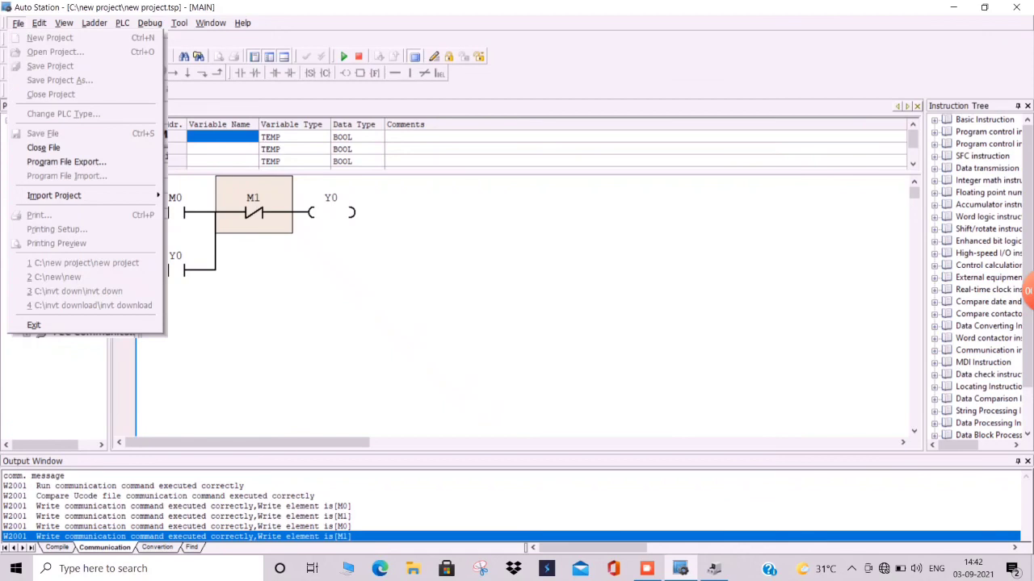
{"action": "left_click", "coordinate": [487, 205]}
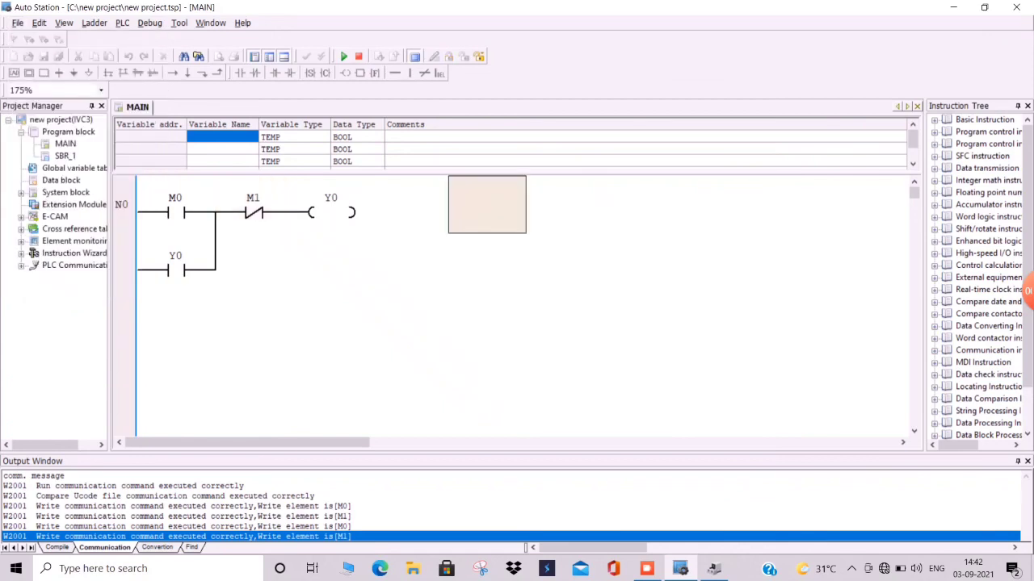
{"action": "left_click", "coordinate": [415, 57]}
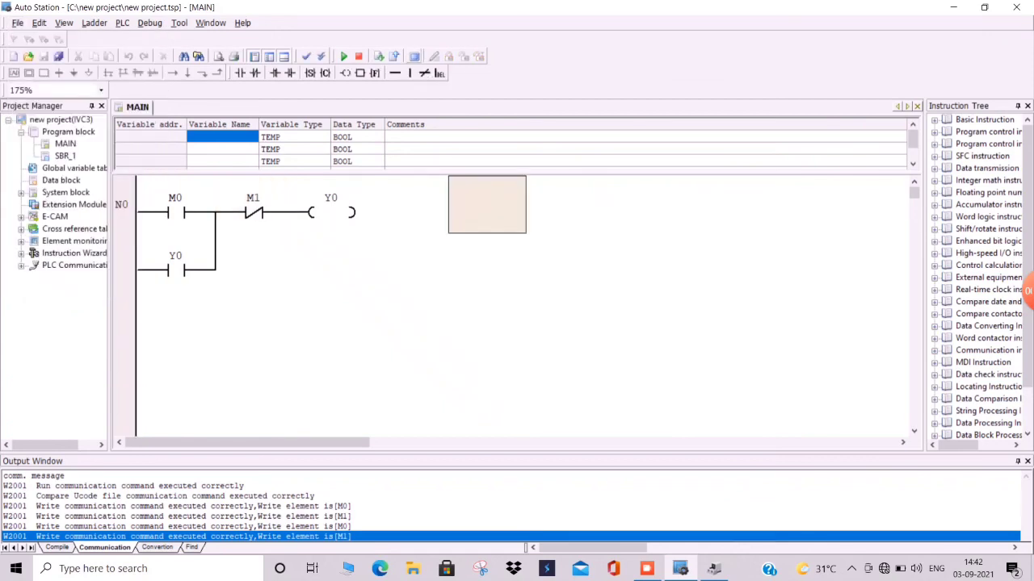